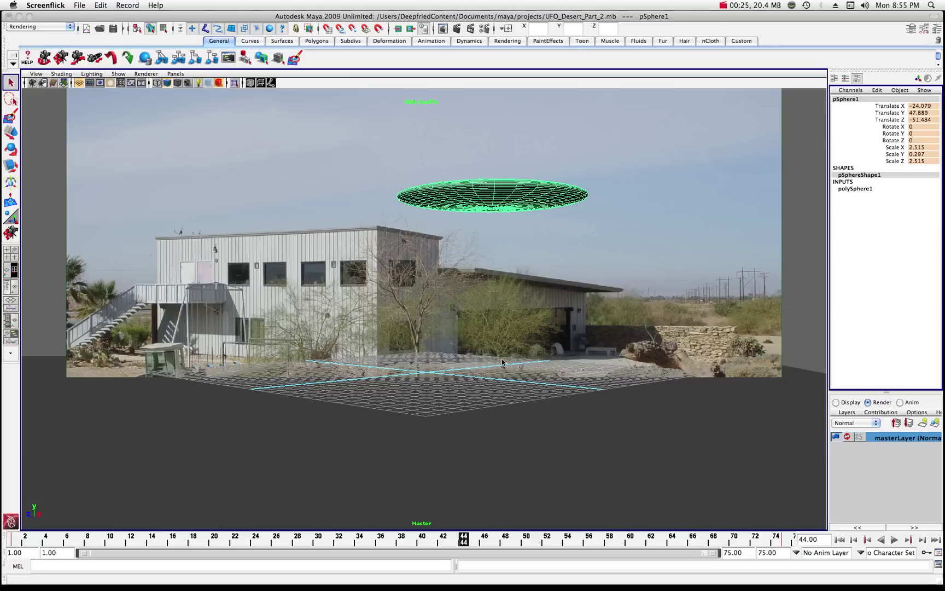
Render frame 44 through the Master camera with mental ray, and move the rendered image out of the way
click(457, 28)
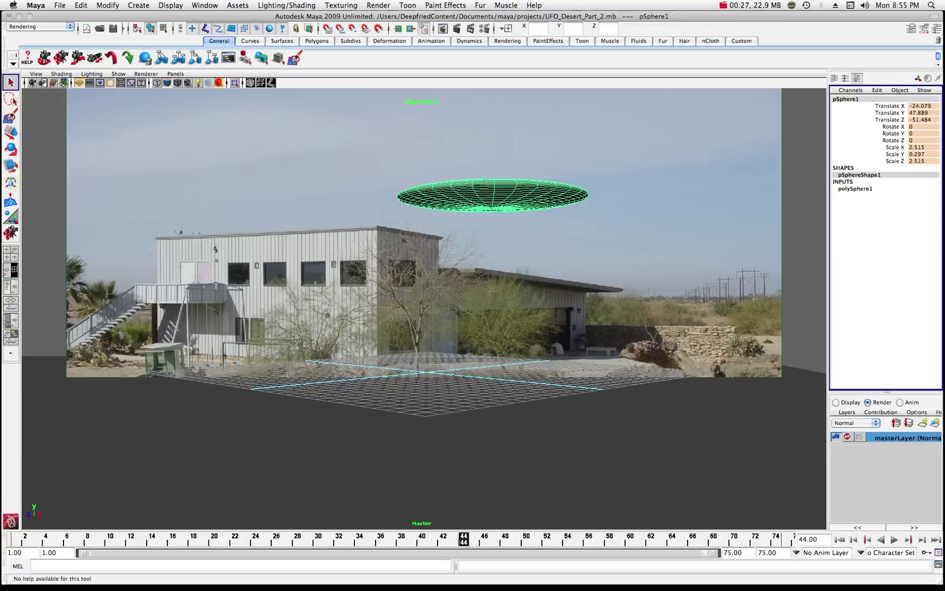
drag(640, 158, 405, 156)
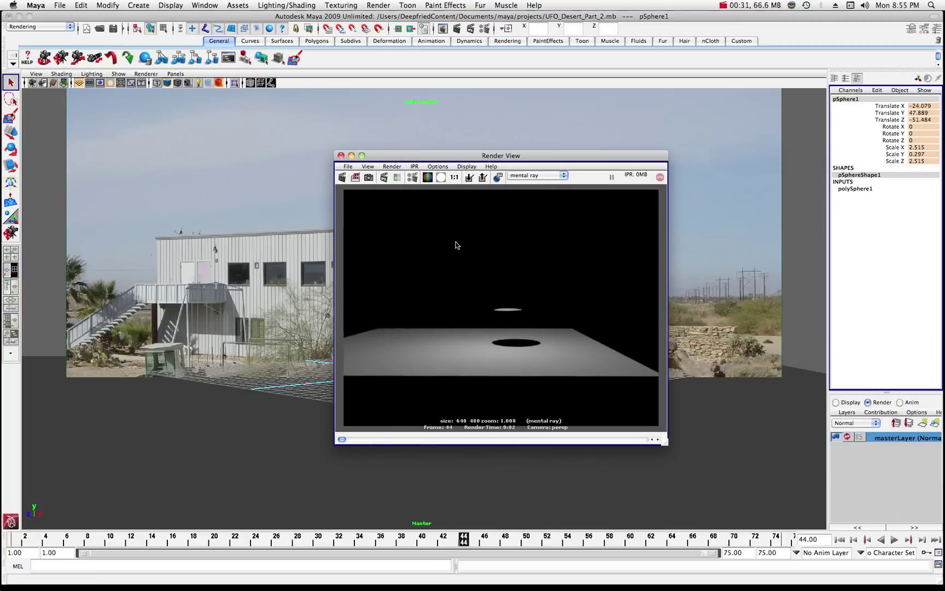
click(345, 179)
click(397, 167)
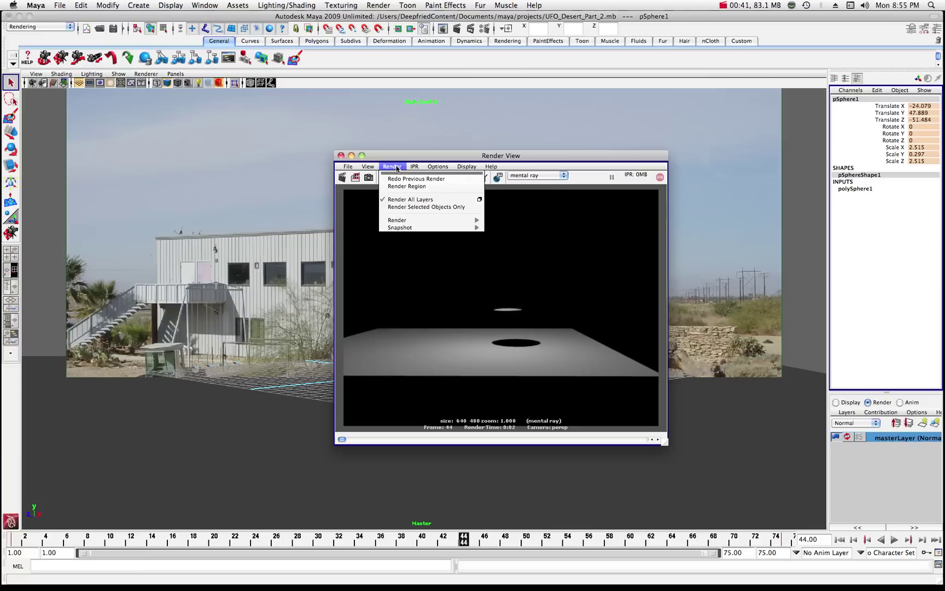
mouse_move(457, 221)
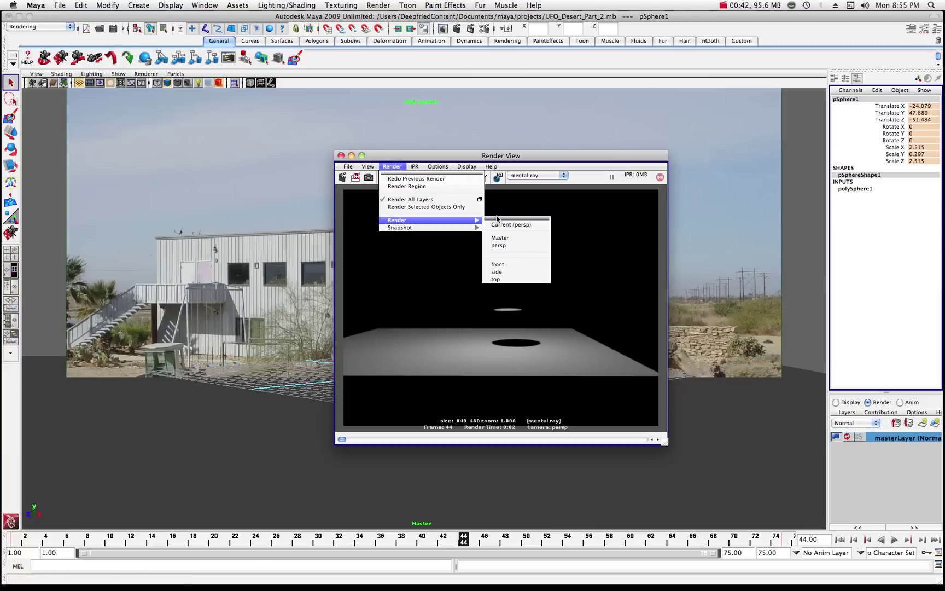
click(517, 239)
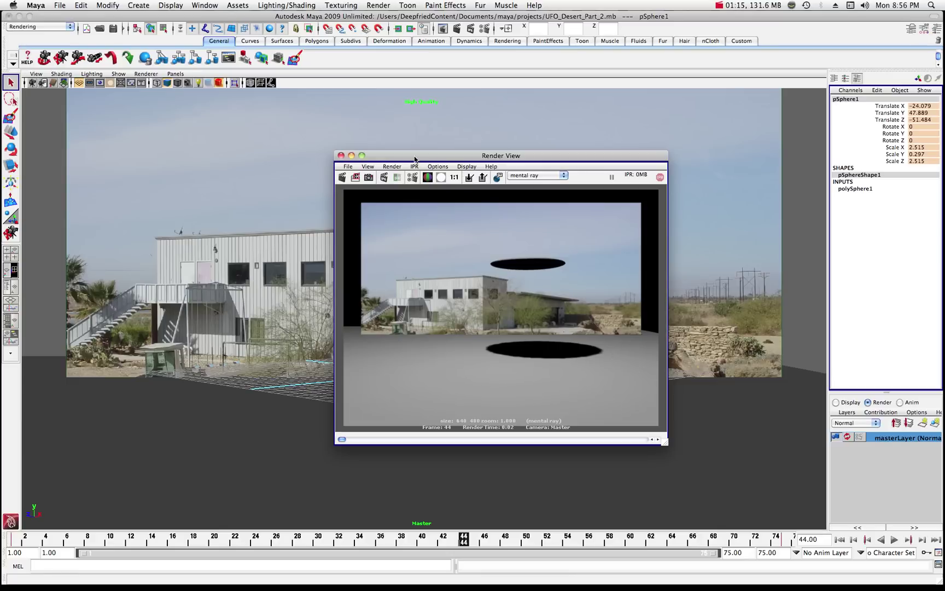
drag(414, 158, 944, 161)
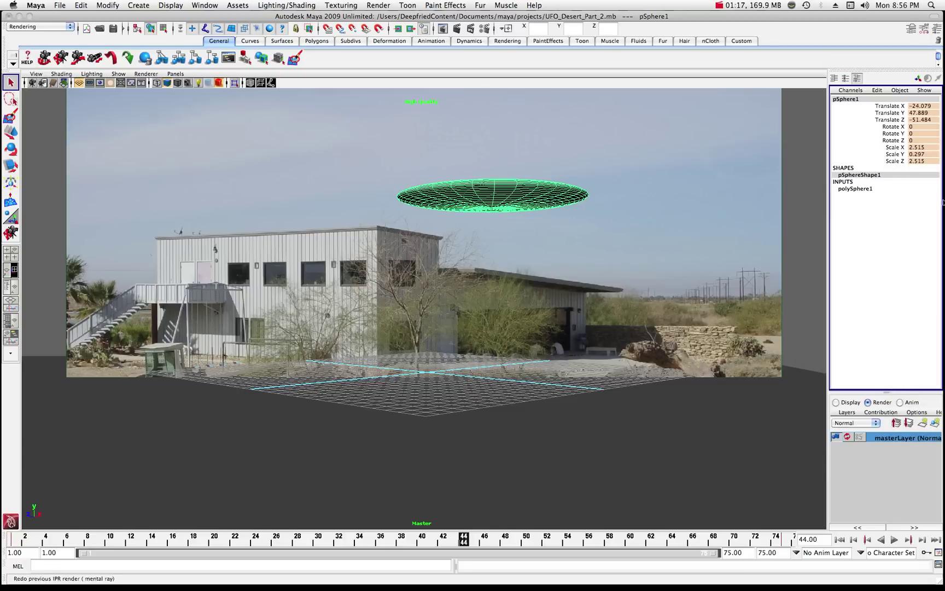
Assign a new Use Background material to the ground plane beneath the UFO
click(610, 439)
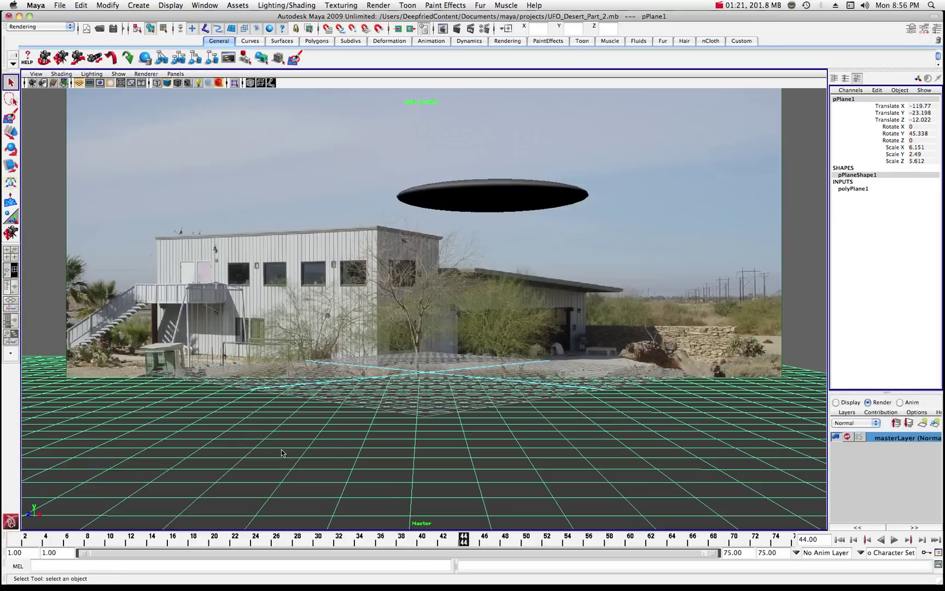
right_click(570, 425)
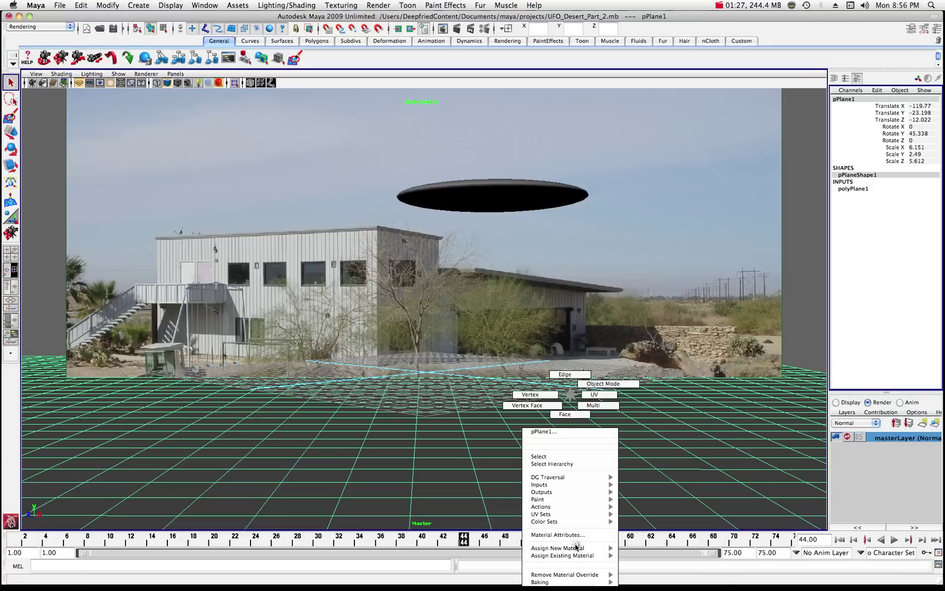
mouse_move(576, 548)
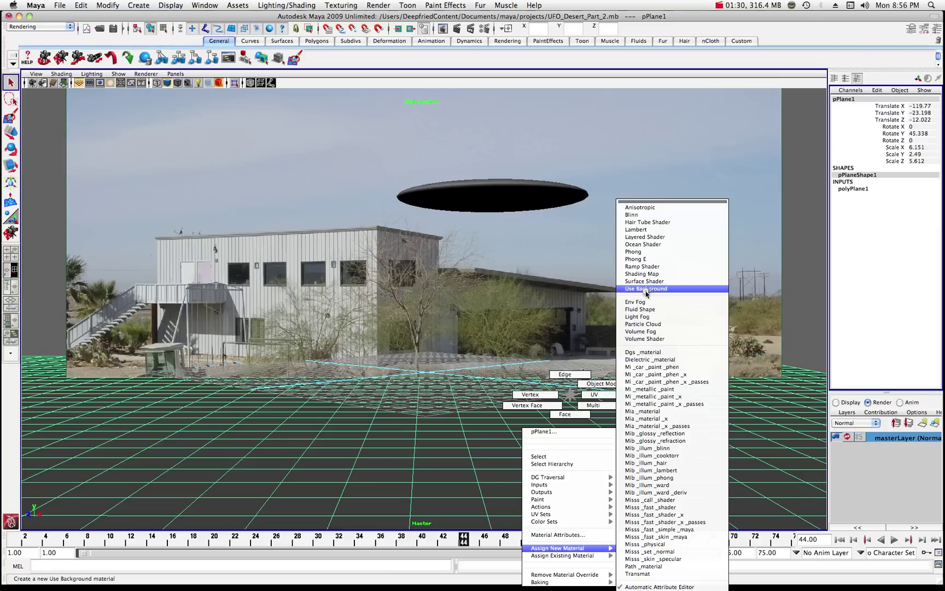
click(678, 290)
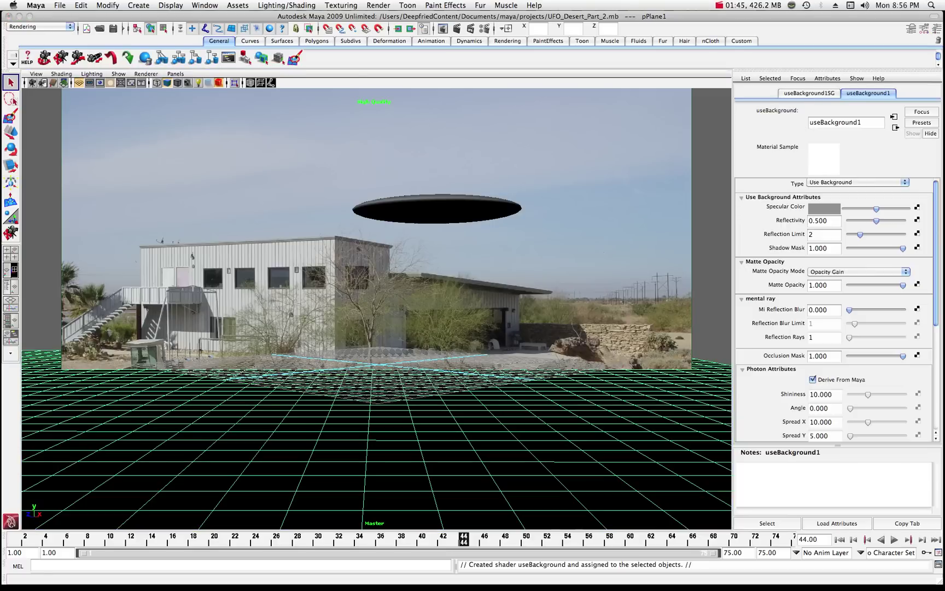
Look for the new useBackground1 material among the nodes in the Outliner, and move the Outliner aside
drag(837, 96, 580, 104)
scroll(571, 300, down, 11)
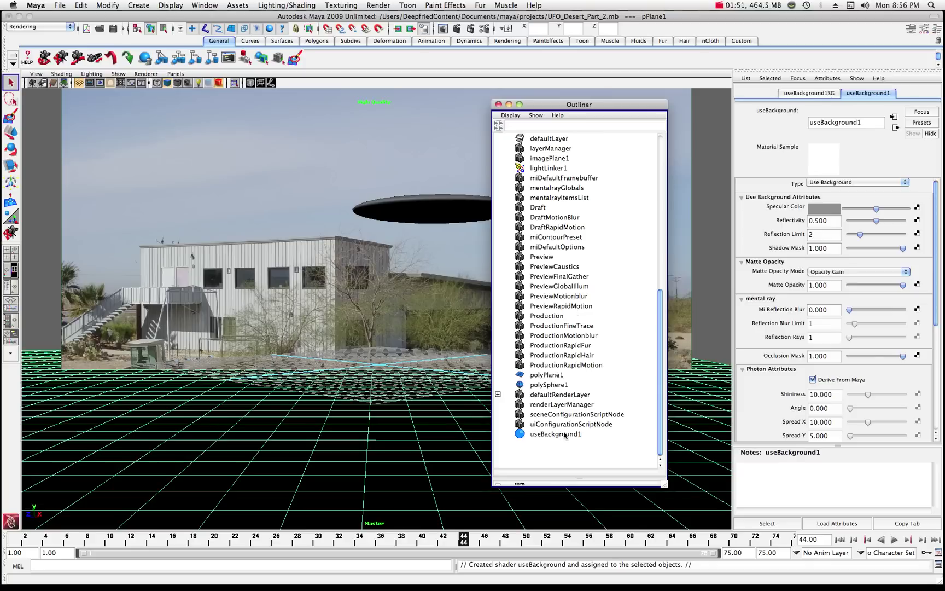
scroll(608, 212, up, 4)
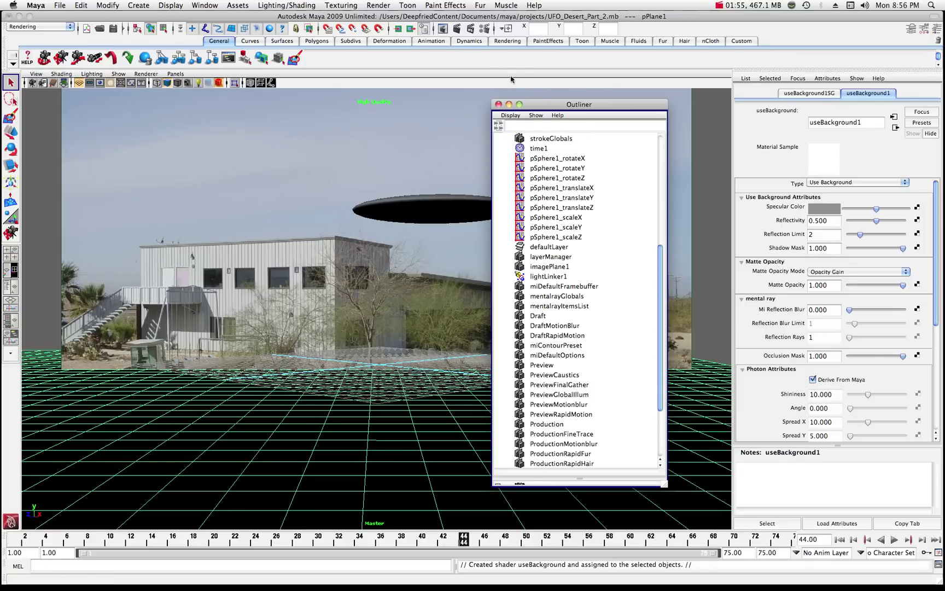
drag(543, 105, 834, 87)
click(770, 89)
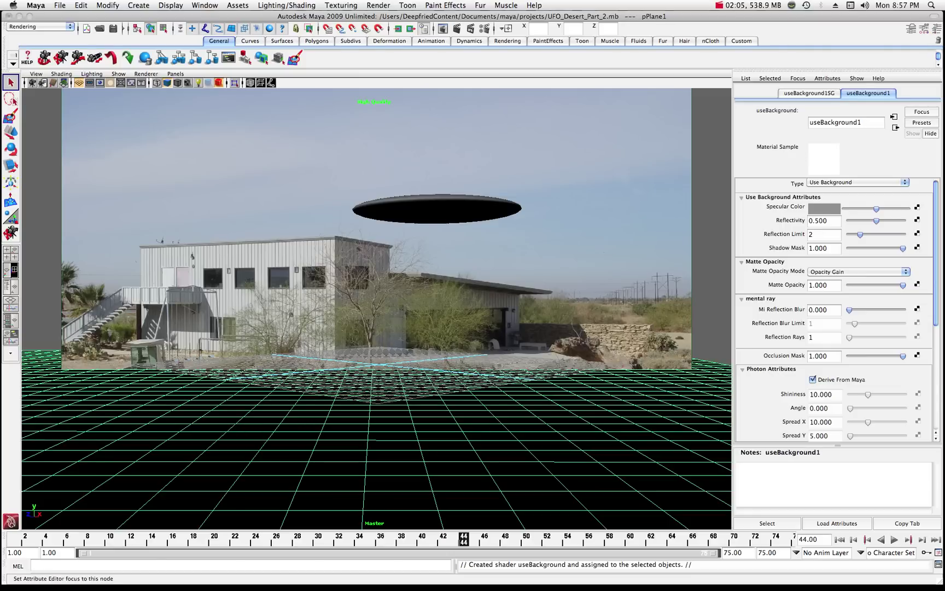
Re-render the Master camera view to check the ground plane's Use Background material
drag(935, 108, 375, 141)
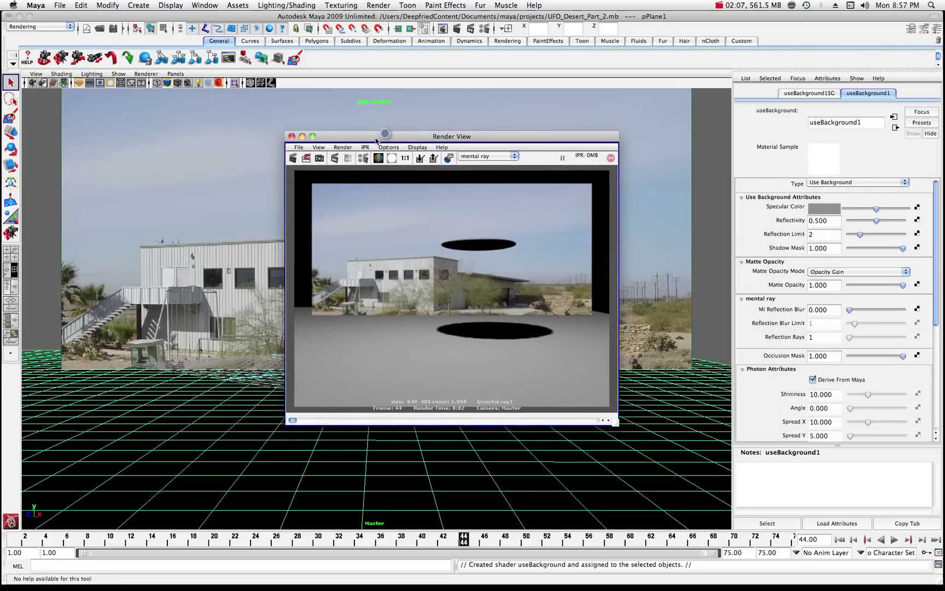
click(293, 158)
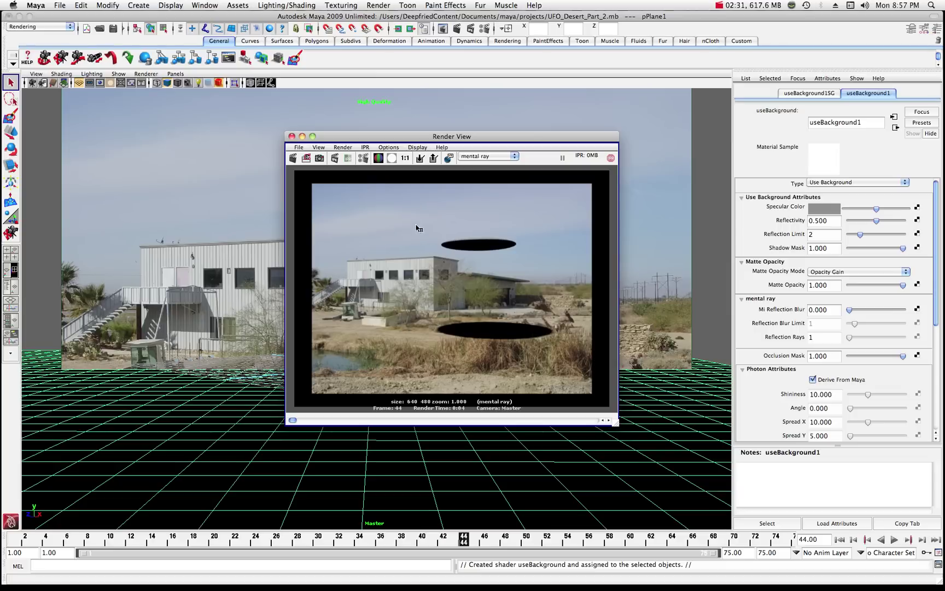
drag(341, 138, 717, 139)
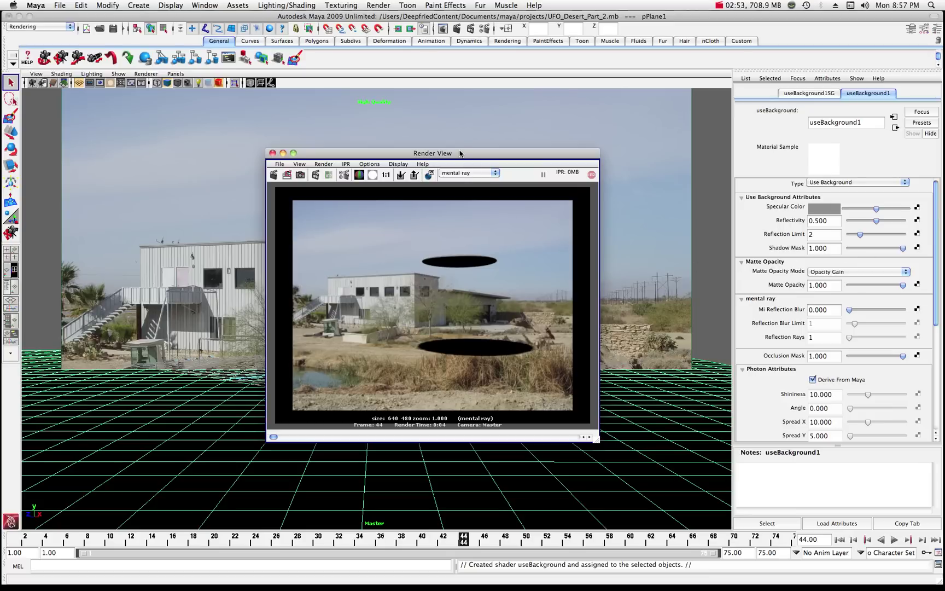
Lower the Use Background material's Shadow Mask to 0.532 and re-render the frame to check the UFO's shadow
drag(459, 153, 268, 138)
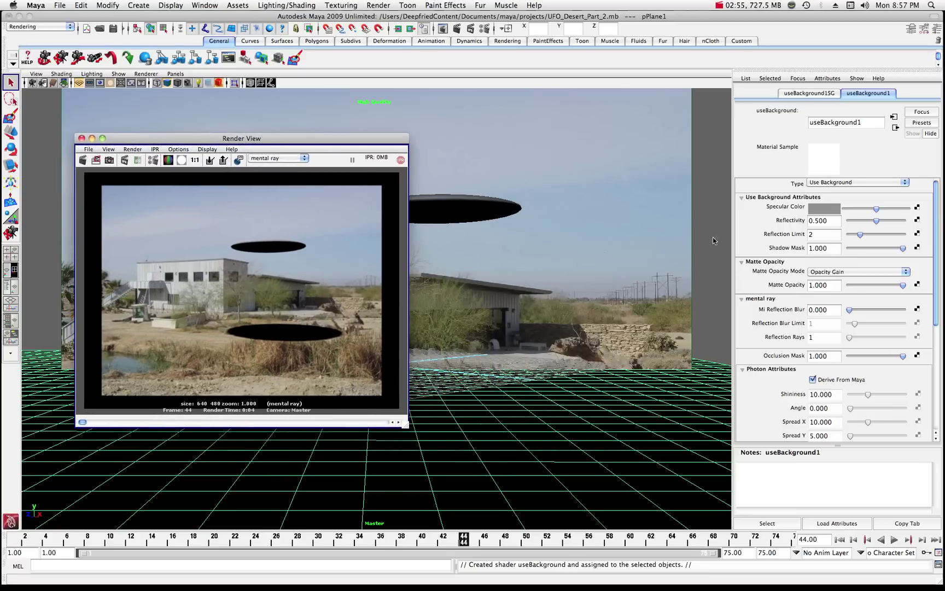
drag(902, 248, 876, 250)
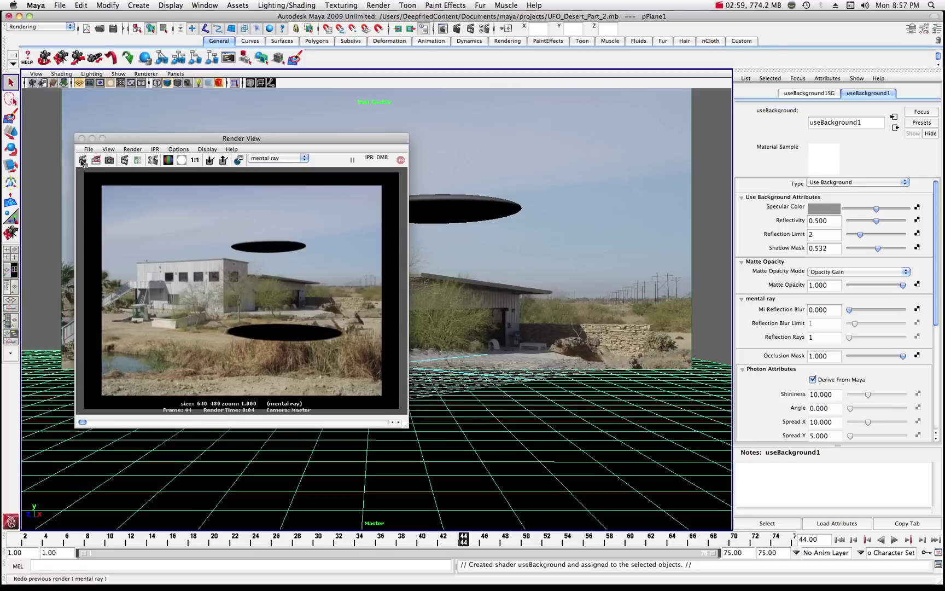
click(84, 161)
click(84, 161)
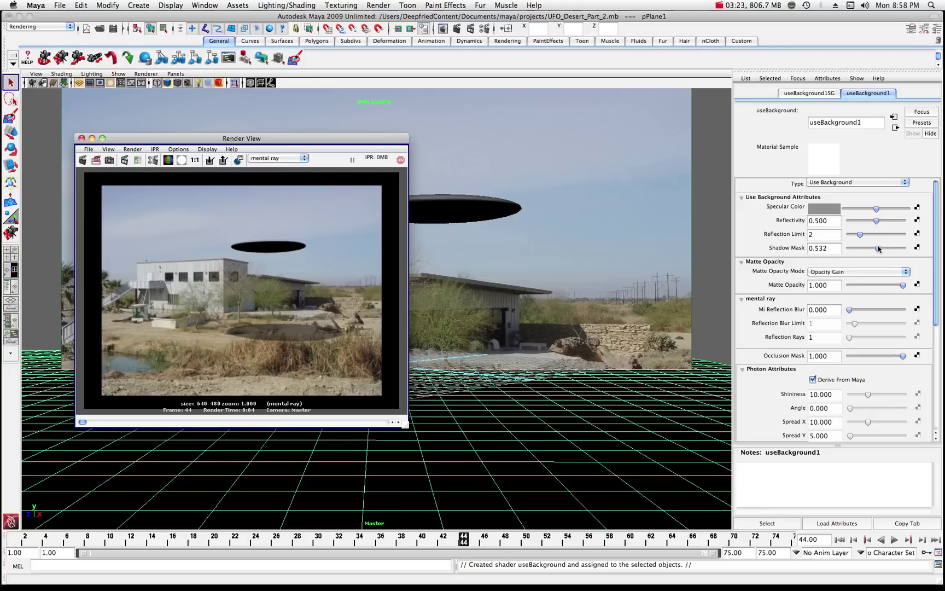
Set the Use Background material's Shadow Mask to 0.385, re-render the frame and move the rendered image aside
drag(879, 249, 870, 249)
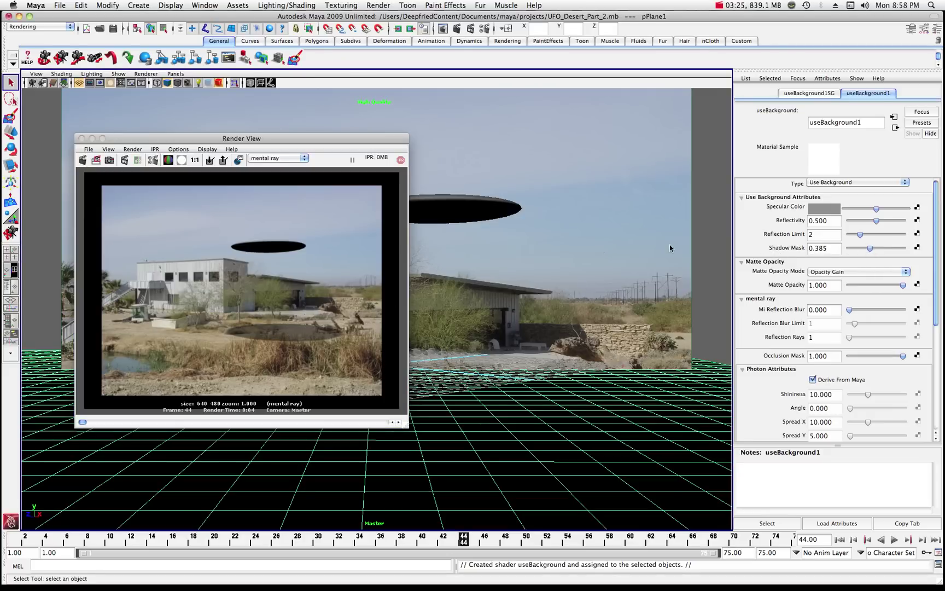
click(86, 160)
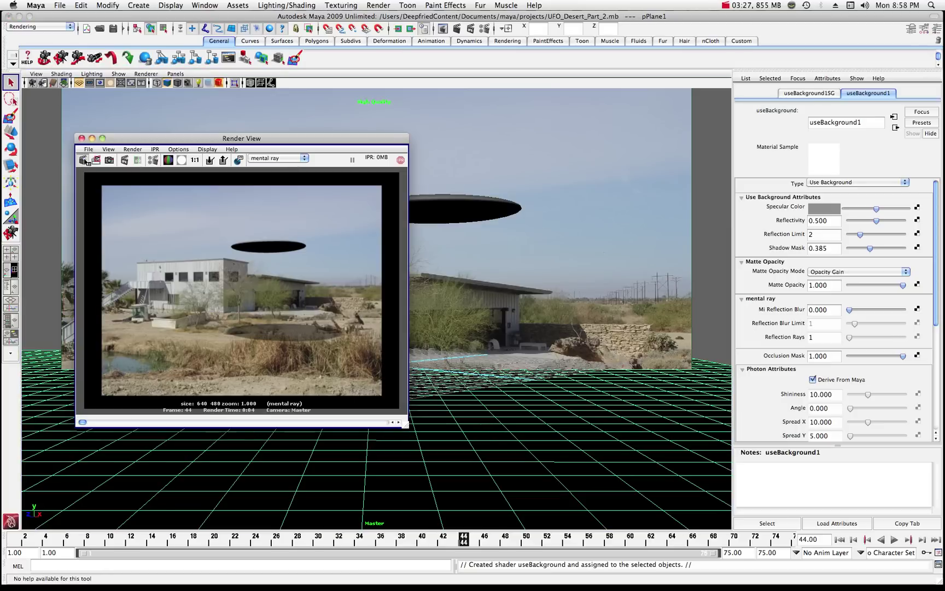
click(85, 161)
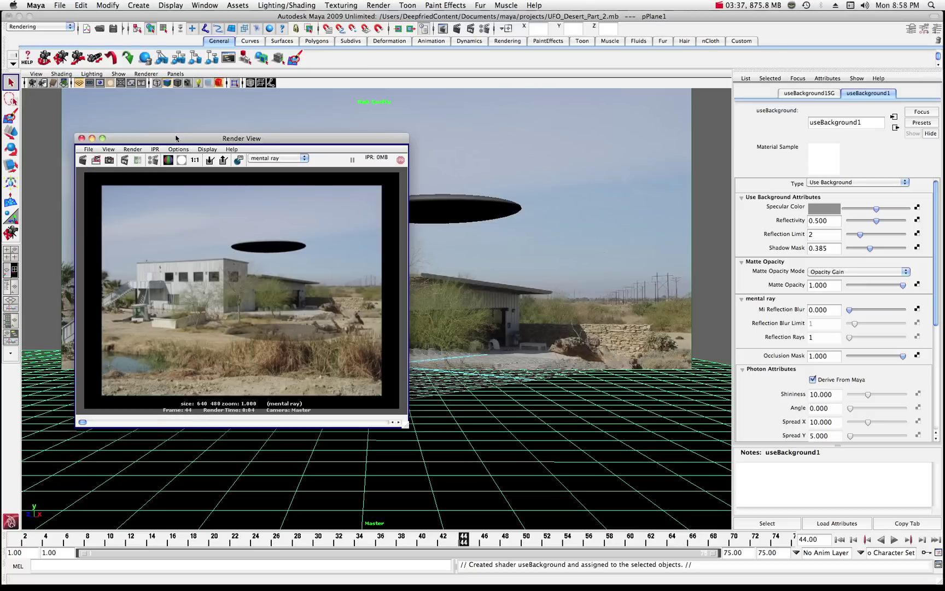
drag(175, 140, 860, 134)
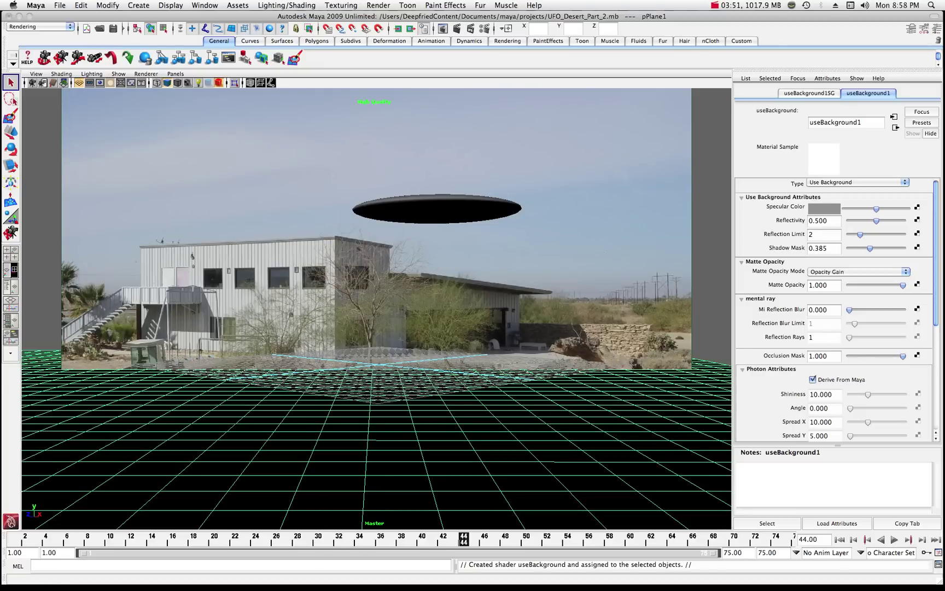
Select the Master camera in the Outliner and display its transform channels in the Channel Box
drag(706, 164, 607, 109)
drag(687, 256, 685, 140)
click(566, 184)
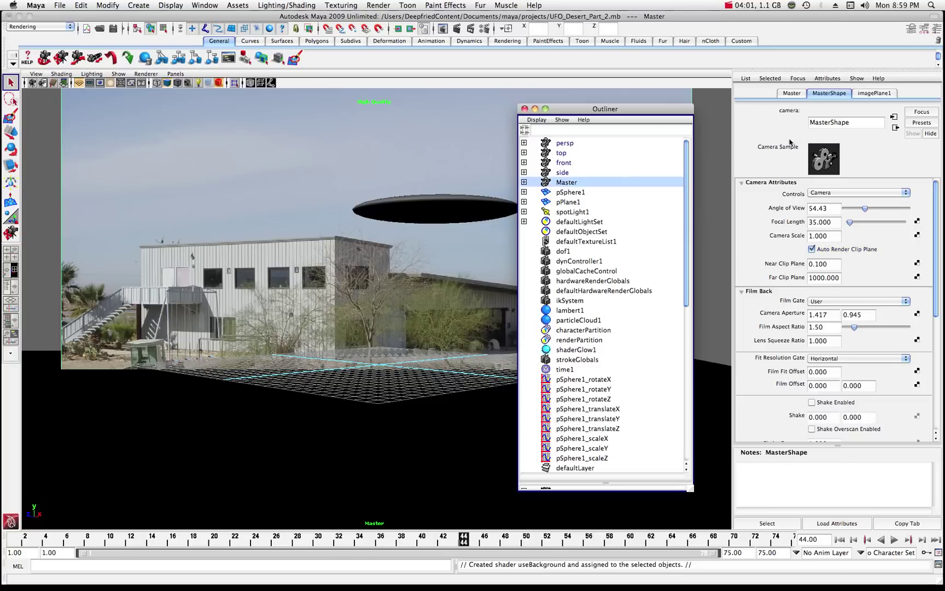
click(791, 94)
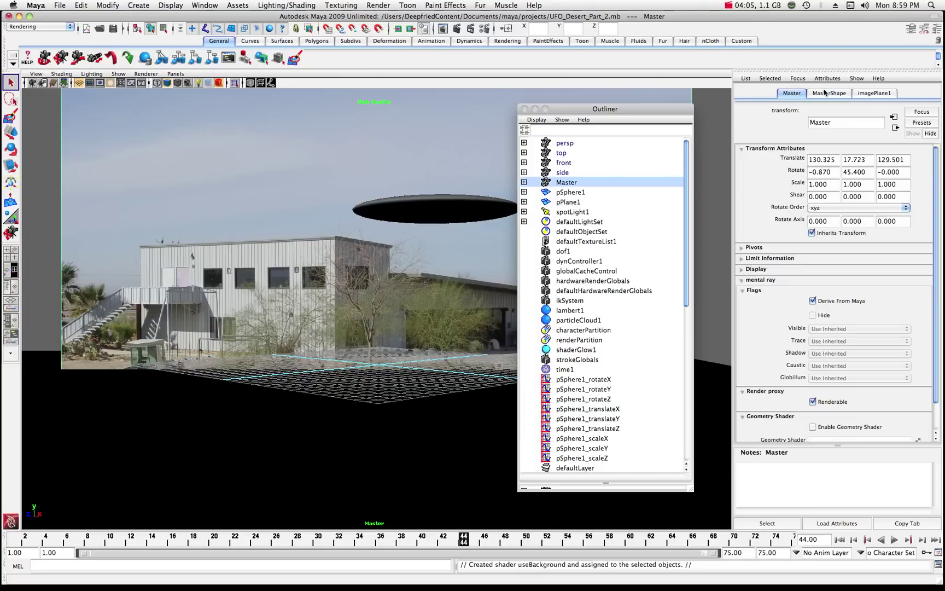
click(936, 28)
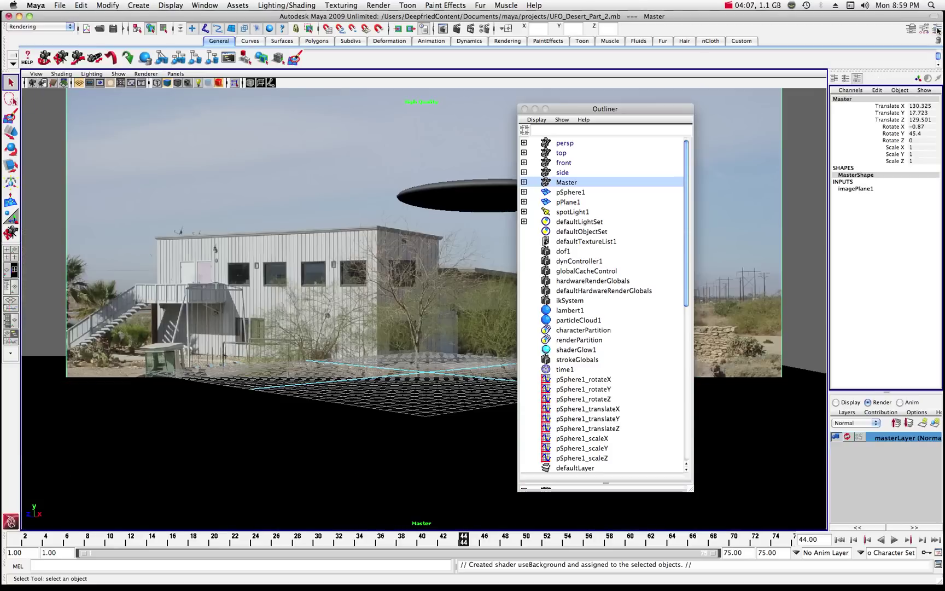
Lock all translate, rotate and scale channels of the Master camera, and close the Outliner
click(888, 107)
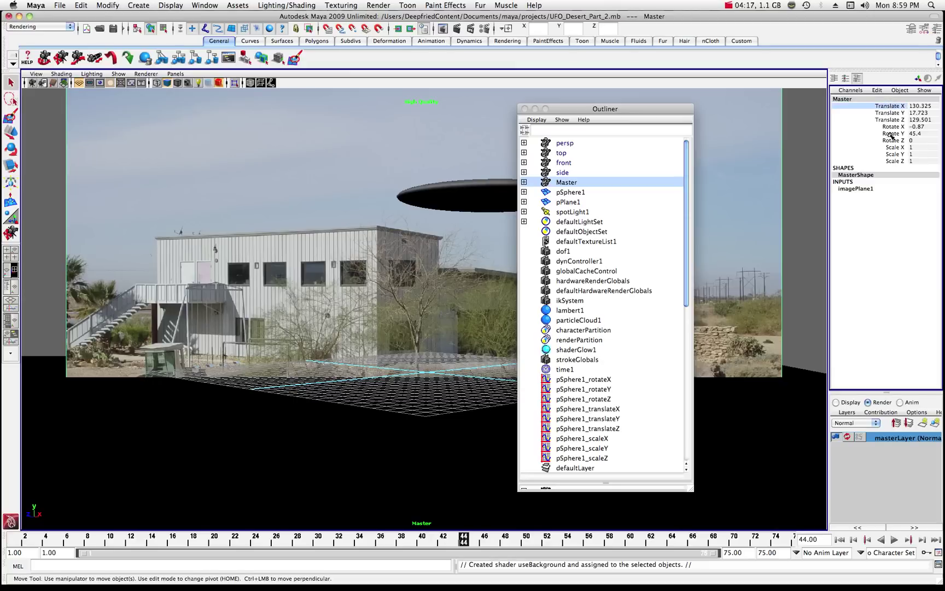
shift+click(890, 161)
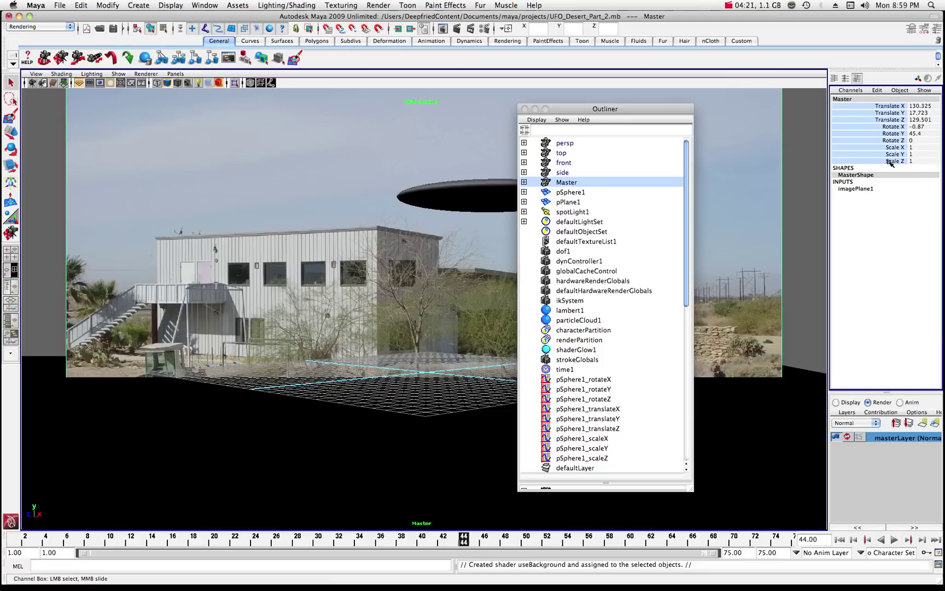
right_click(856, 134)
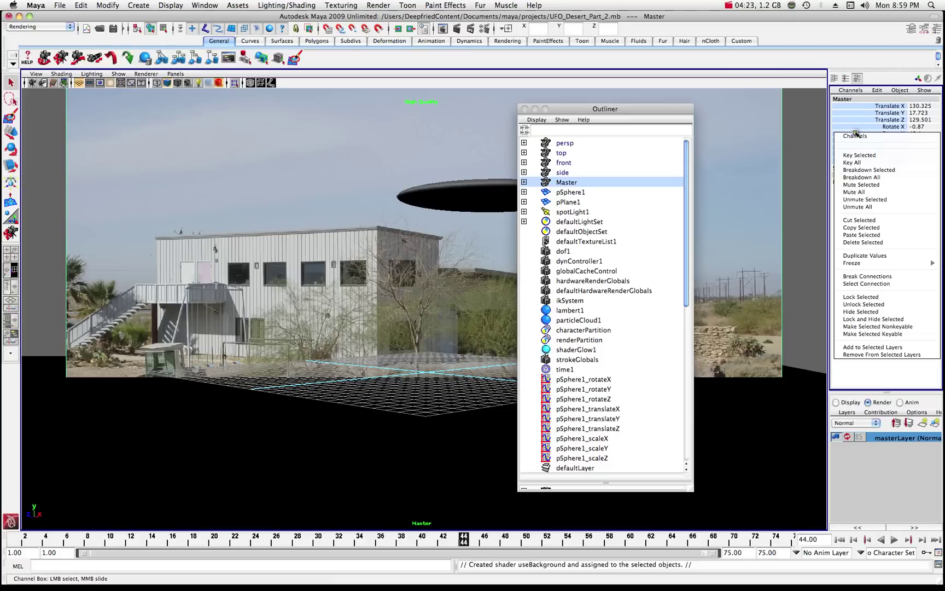
click(864, 299)
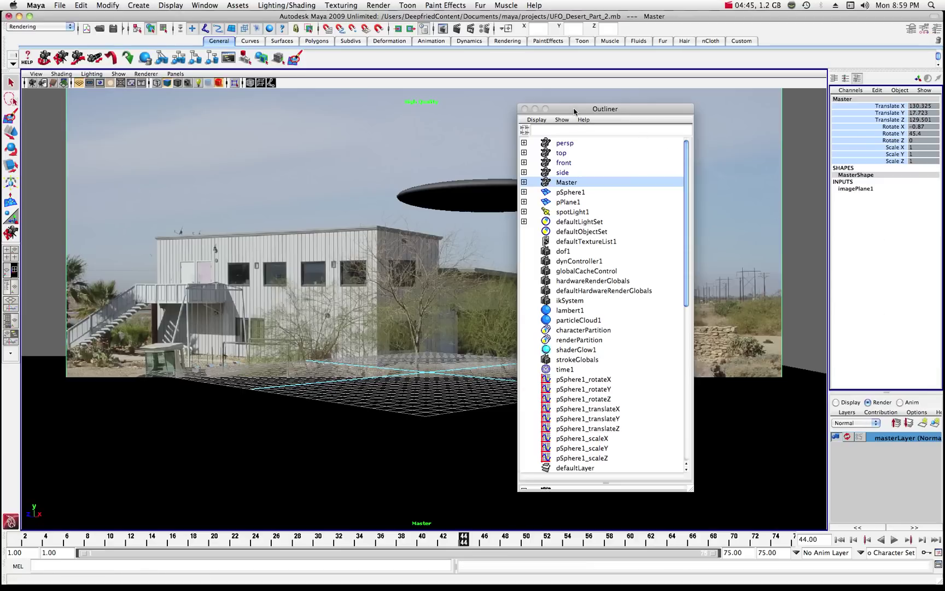
click(525, 109)
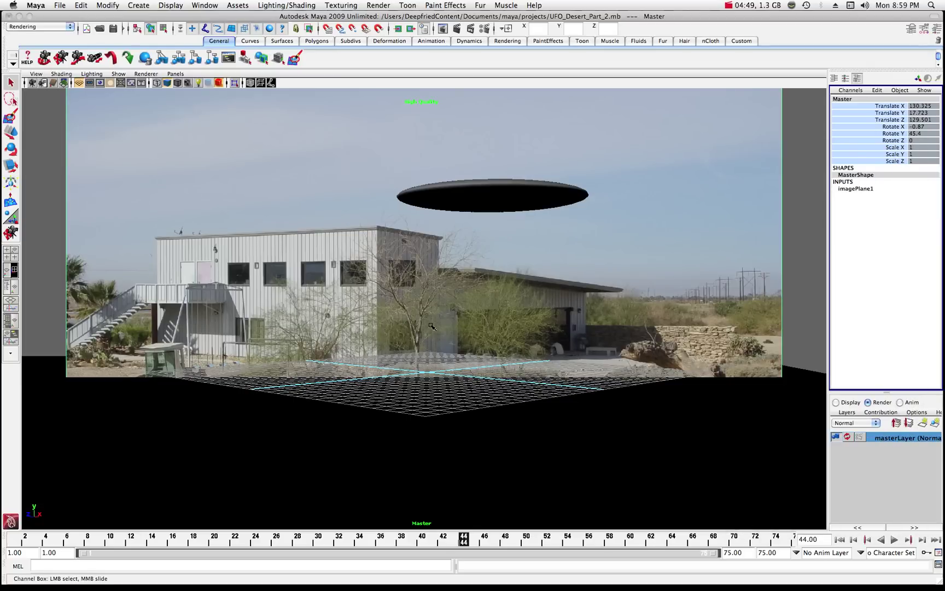
Switch the Master camera's viewport to the persp camera and display it as a single full-size view
key(space)
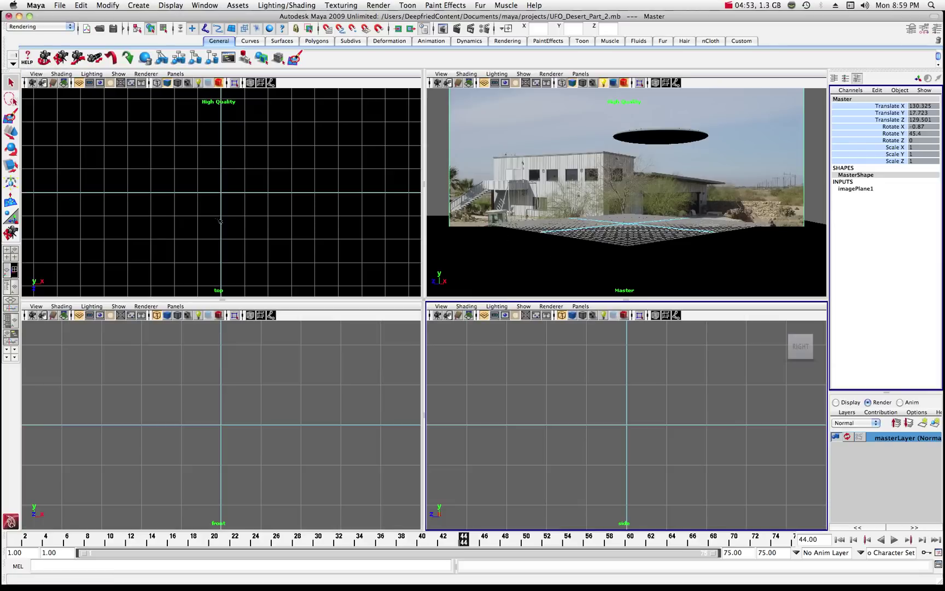
scroll(240, 204, down, 4)
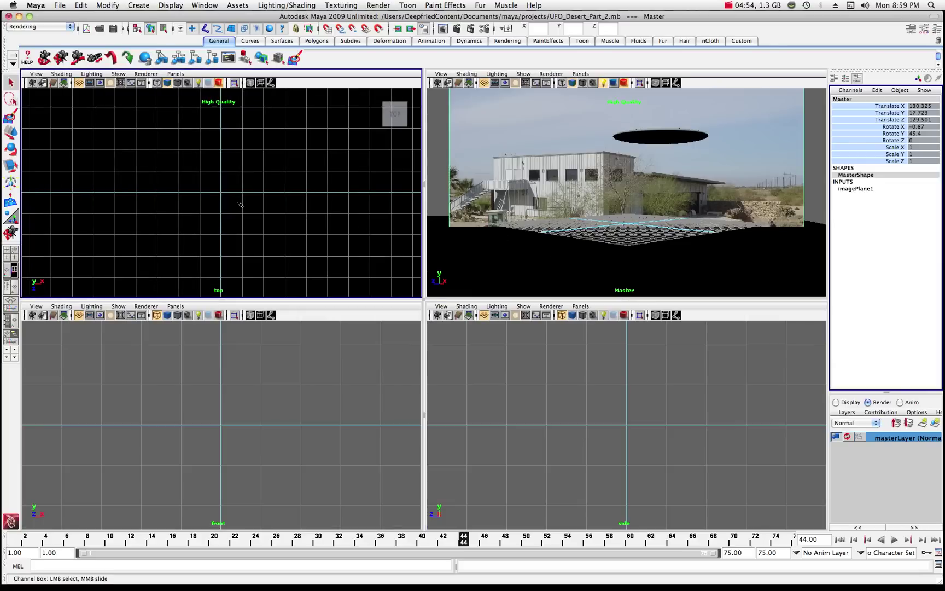
click(289, 430)
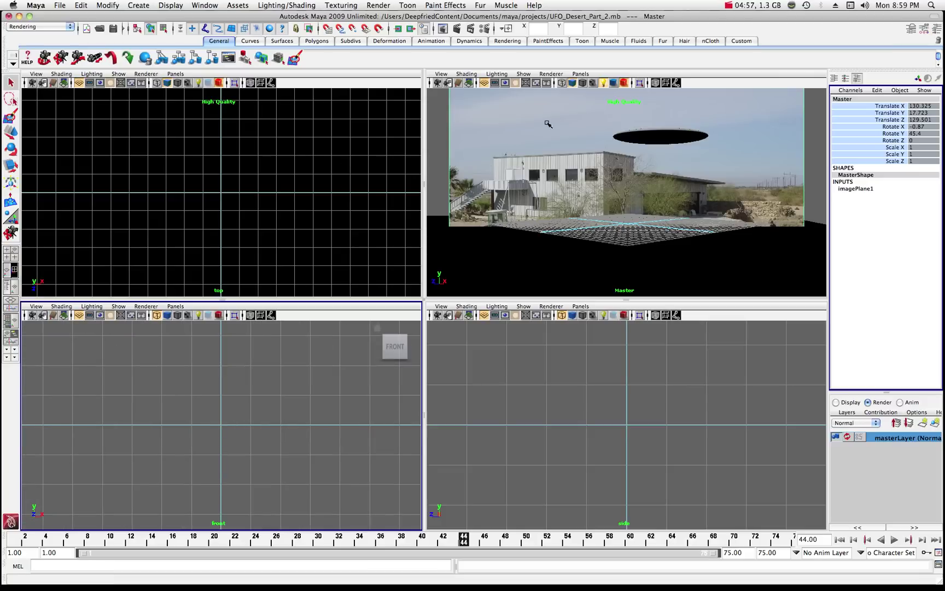
click(580, 74)
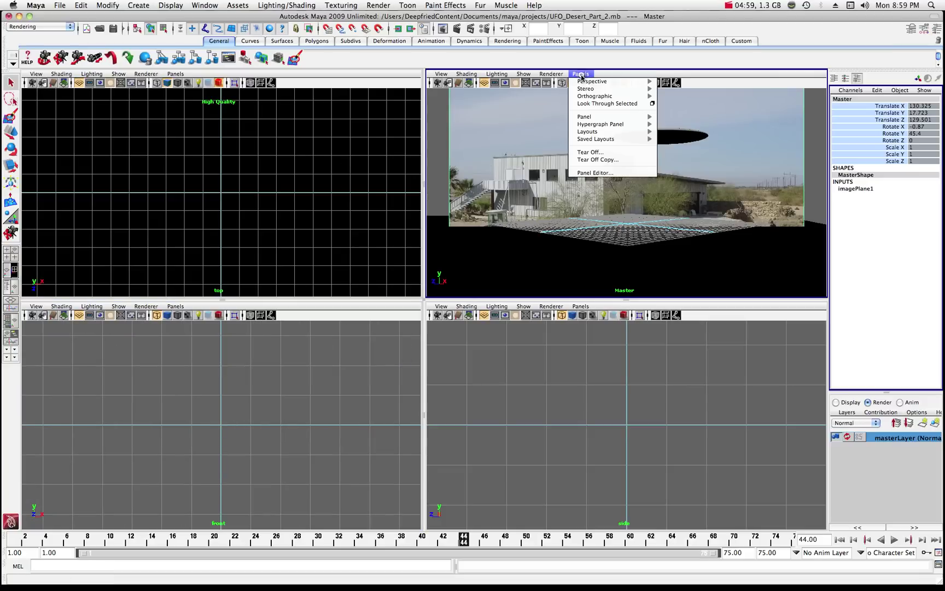
mouse_move(589, 82)
click(671, 88)
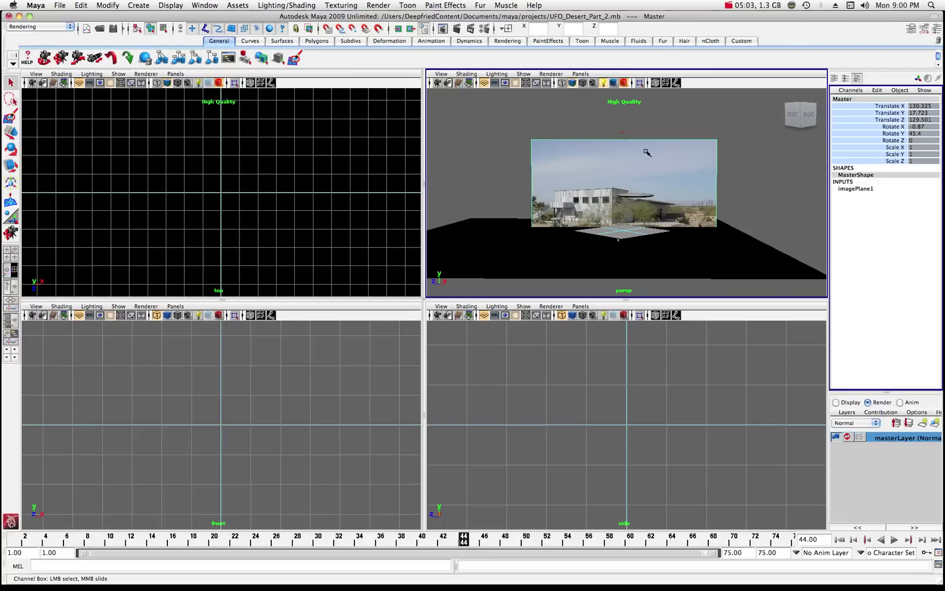
key(space)
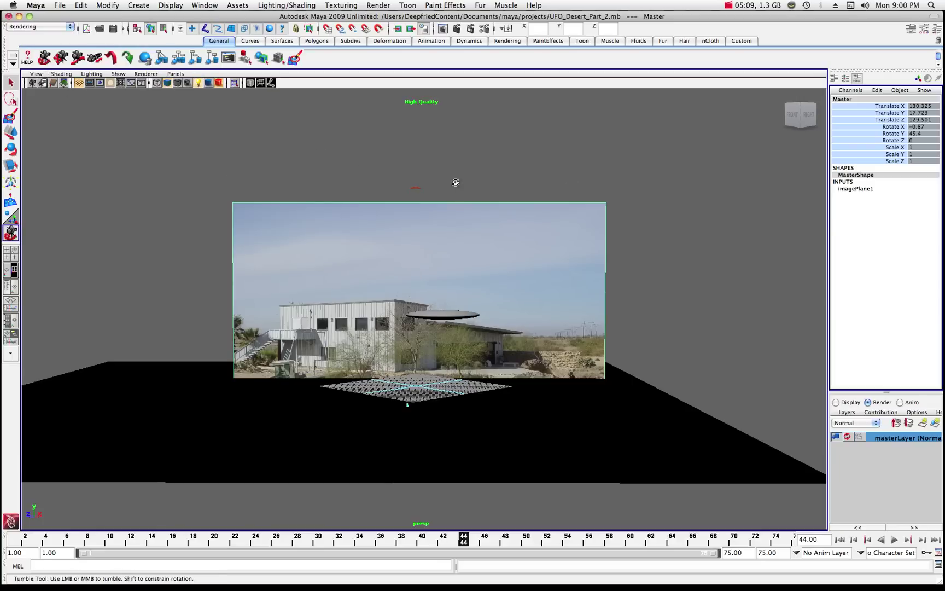
Create a box-shaped polygon cube on the grid, centred at about X 7.3, Z -12.3
alt+drag(427, 171, 432, 194)
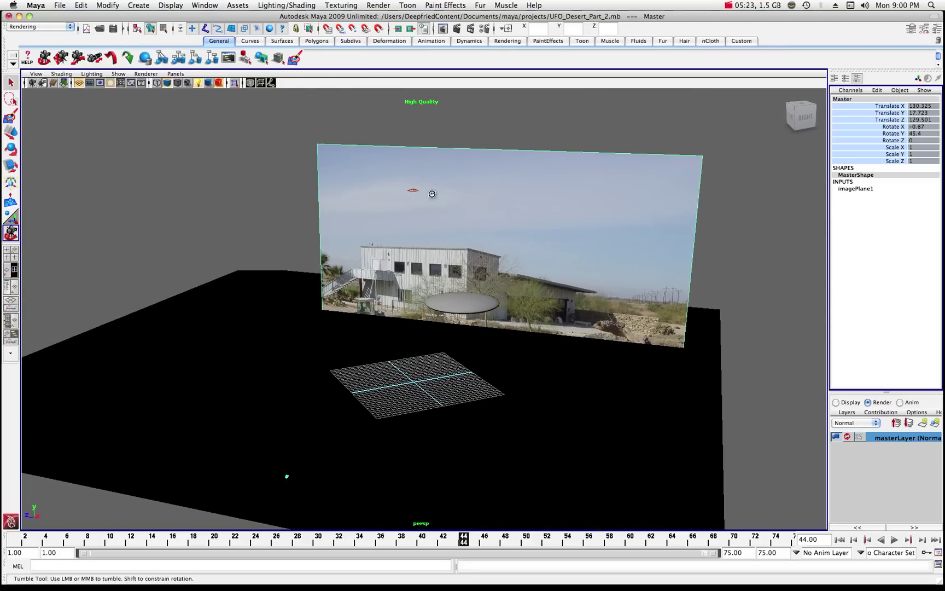
click(138, 6)
mouse_move(143, 25)
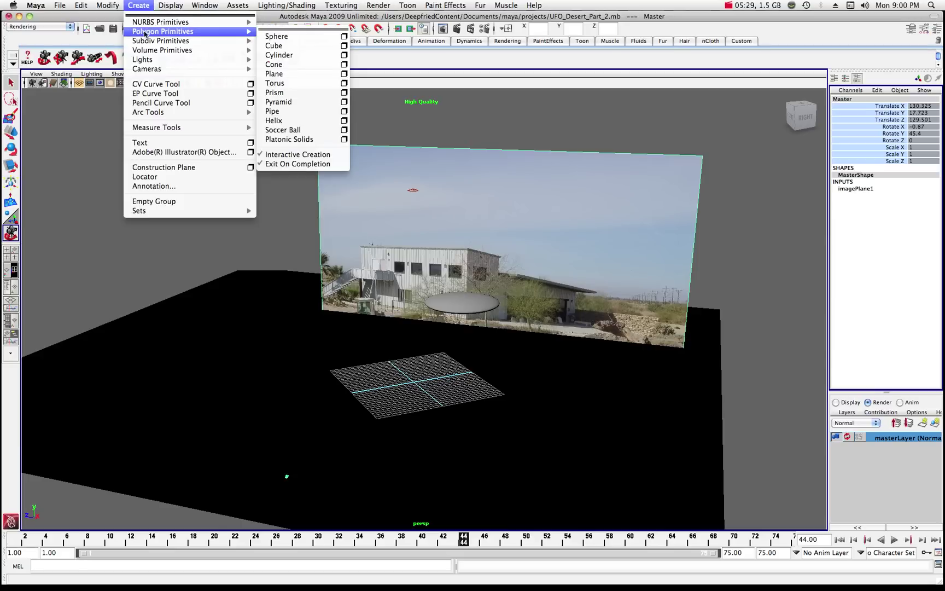
click(280, 46)
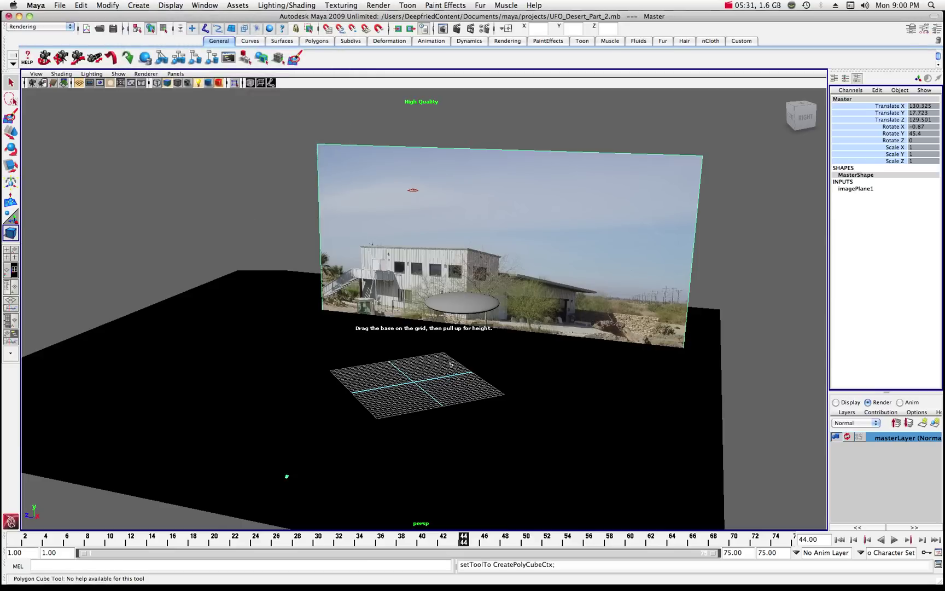
drag(441, 396, 433, 355)
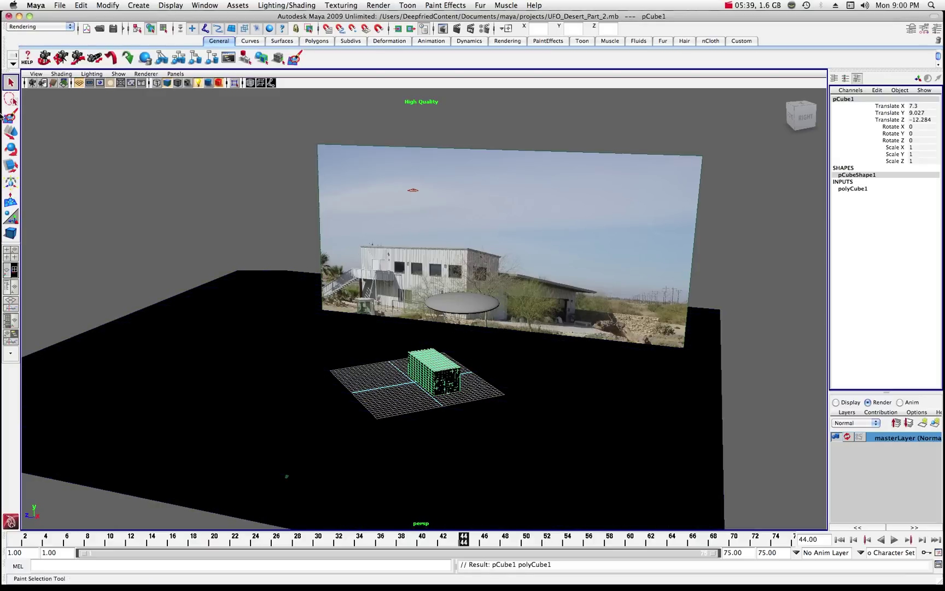
Move the cube vertically onto the ground plane, at a Translate Y of about 3.455
key(w)
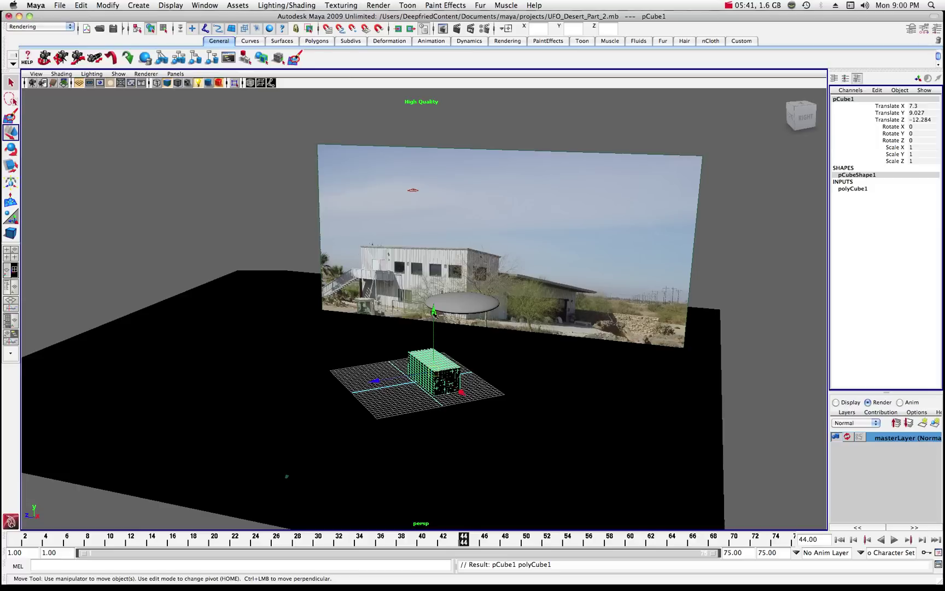
drag(433, 312, 434, 304)
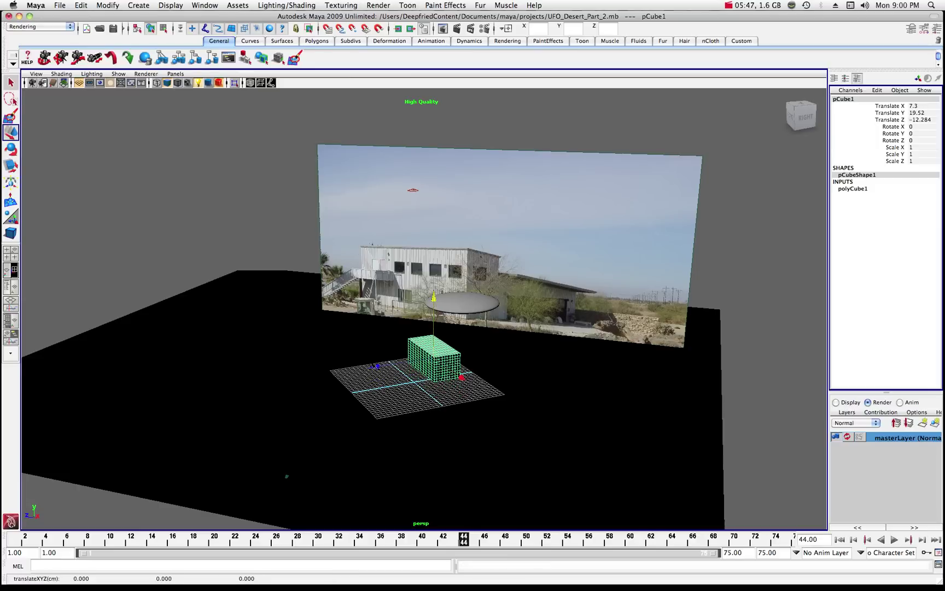
click(43, 58)
drag(306, 213, 199, 183)
drag(367, 247, 460, 241)
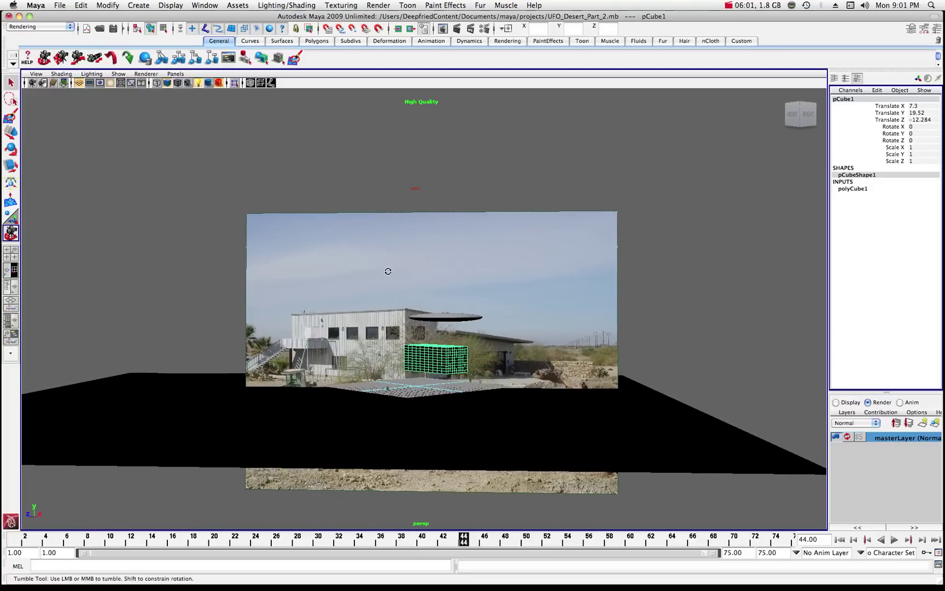
click(11, 132)
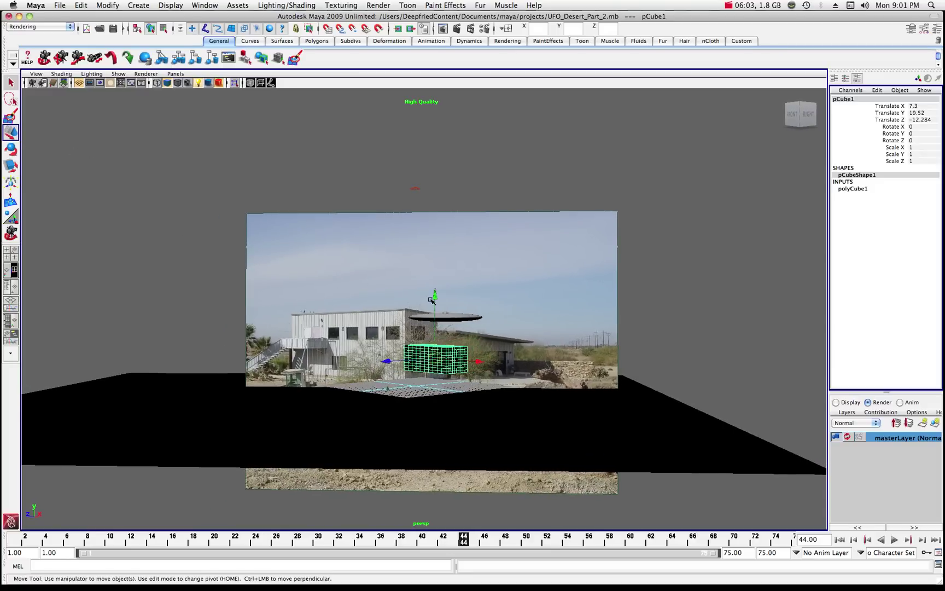
drag(435, 295, 435, 320)
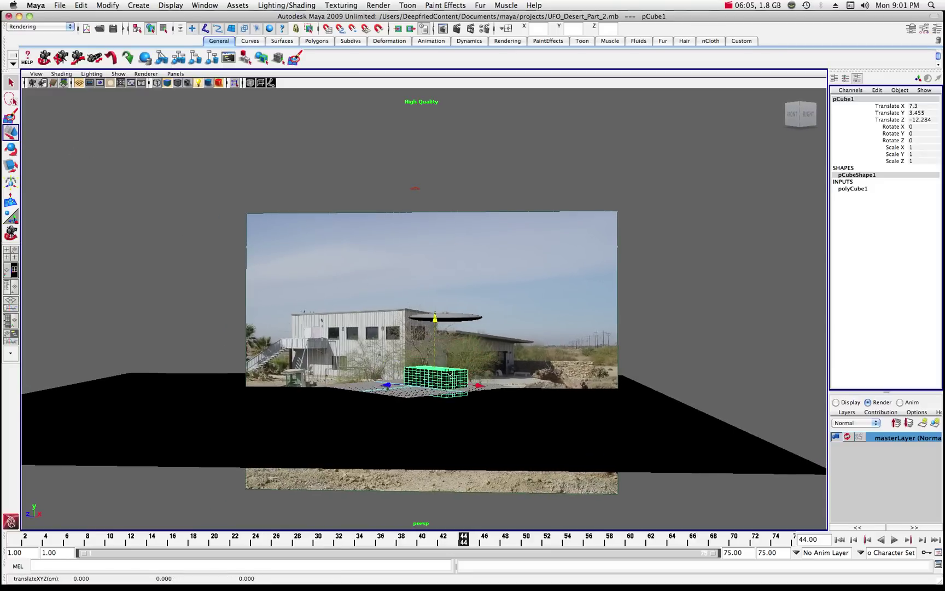
Move the cube along Z to about 179.871 and key its three translate channels at frame 1
click(878, 106)
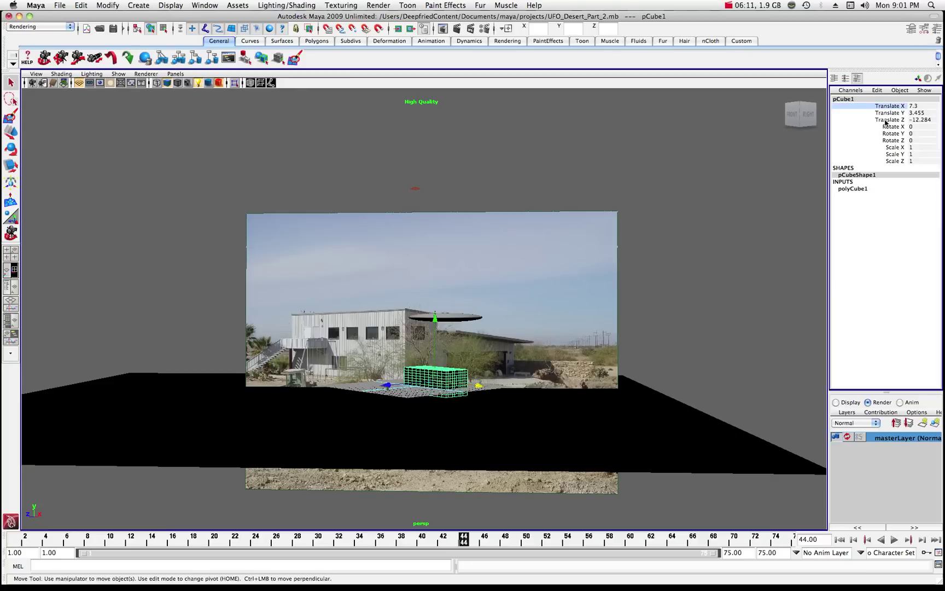
drag(386, 386, 90, 438)
click(15, 540)
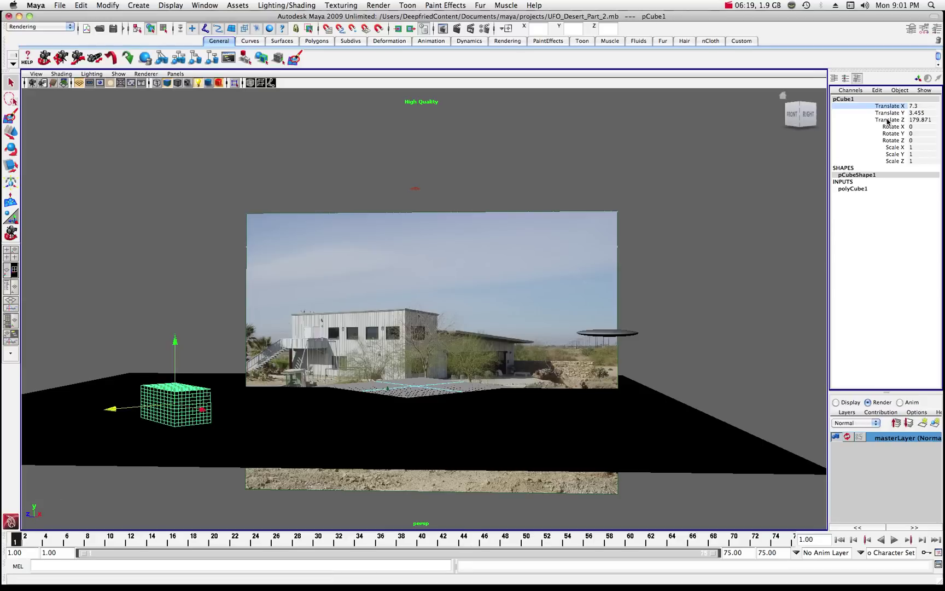
shift+click(887, 120)
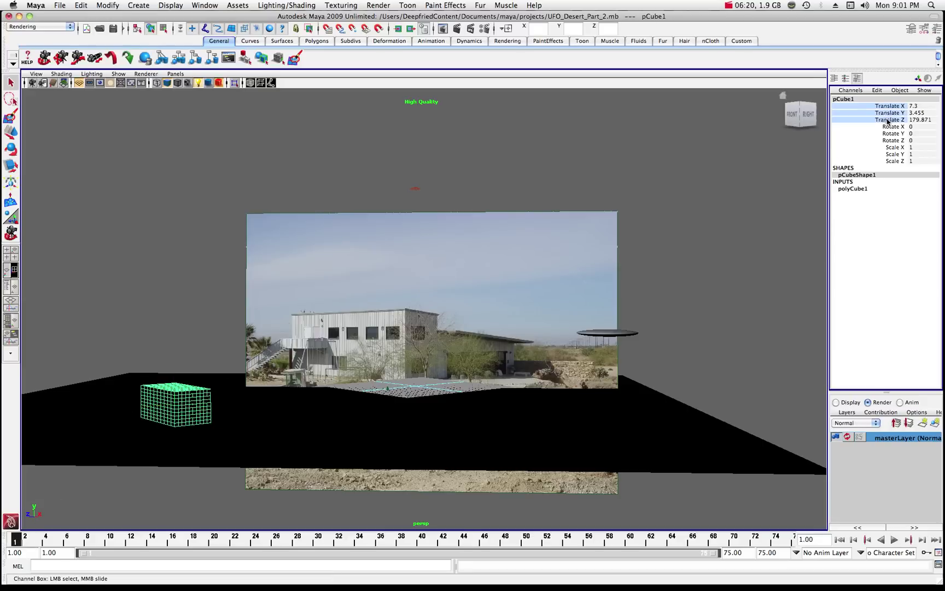
right_click(851, 114)
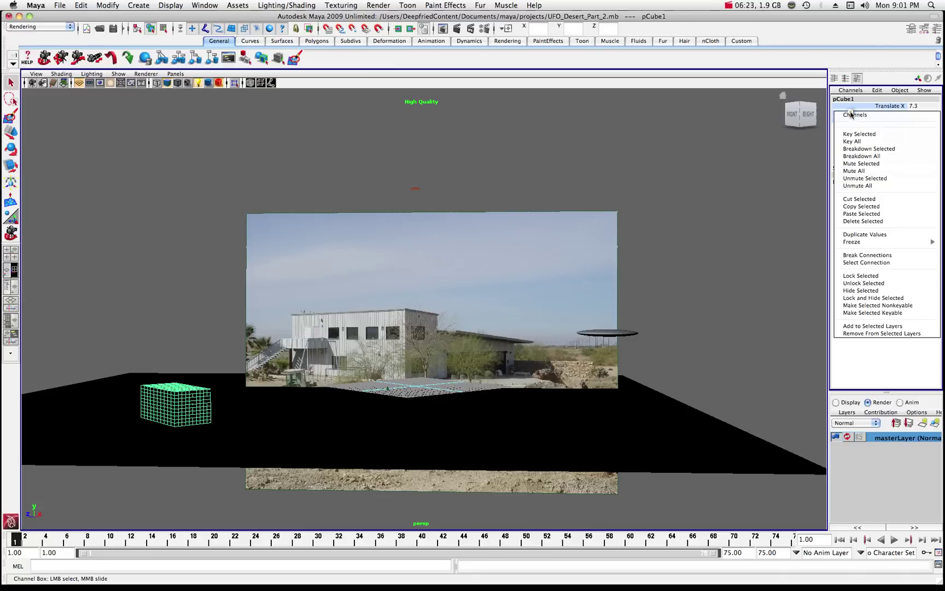
click(851, 135)
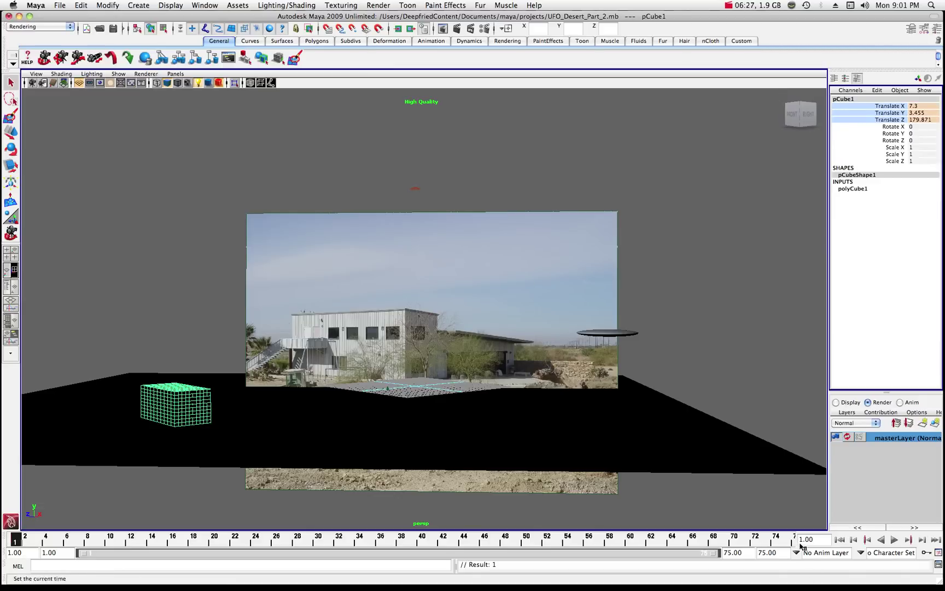
At frame 75, move the cube along Z to about -305.616 and key its translate channels
click(803, 540)
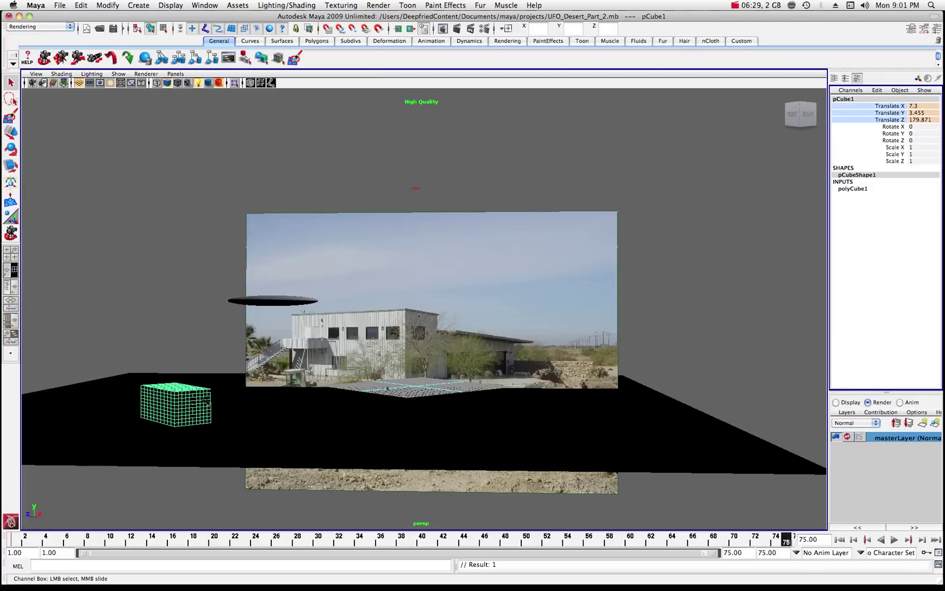
click(10, 132)
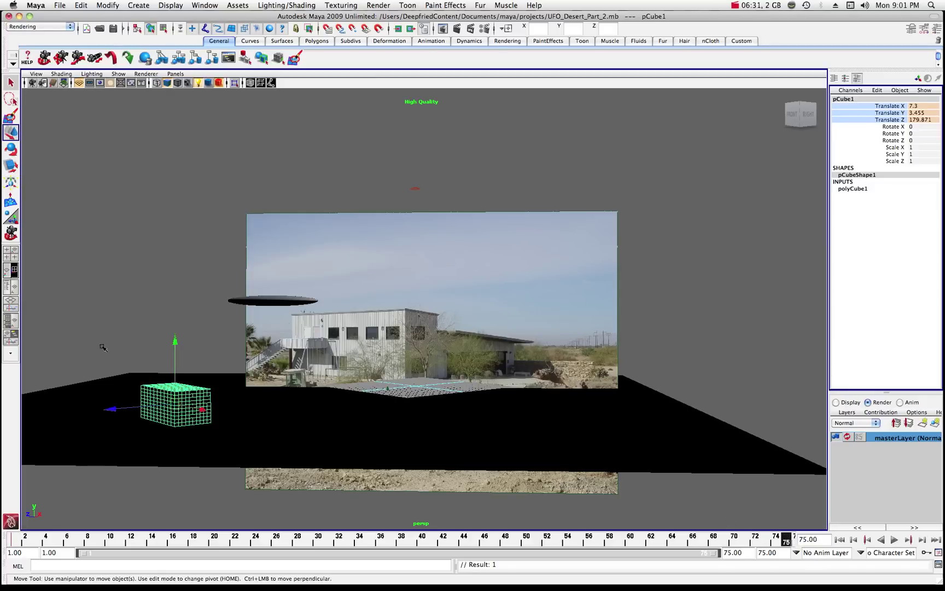
drag(110, 413, 648, 395)
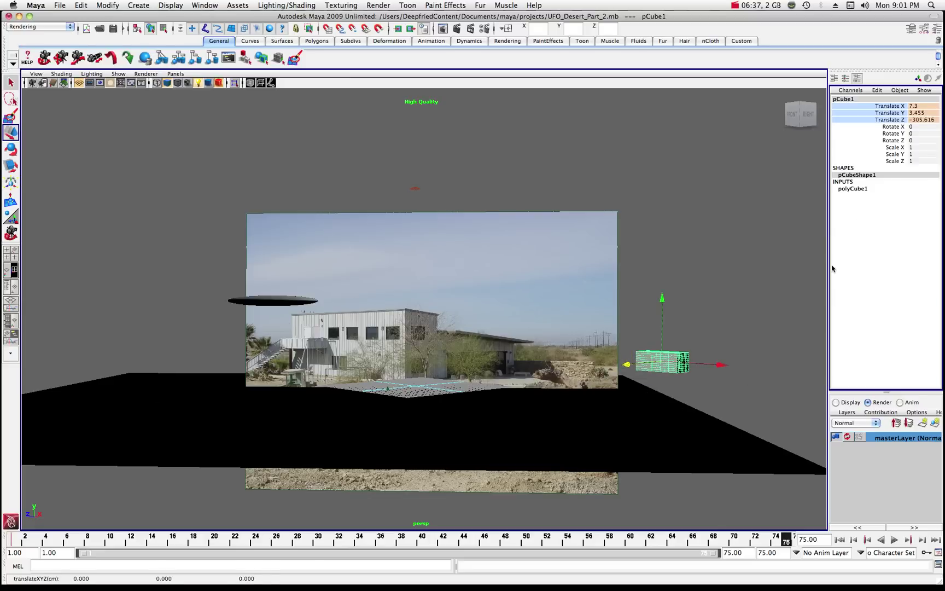
right_click(856, 113)
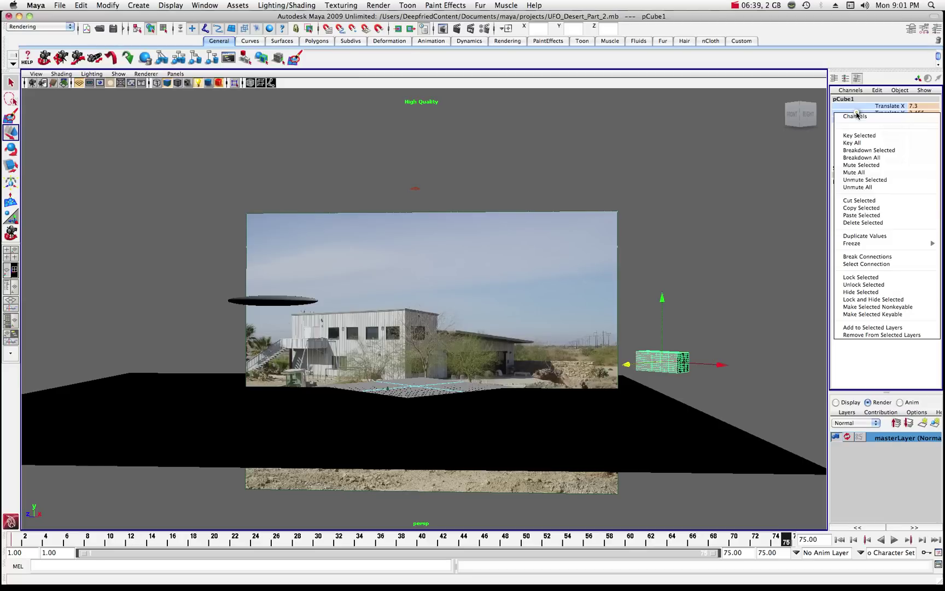
right_drag(857, 114, 858, 135)
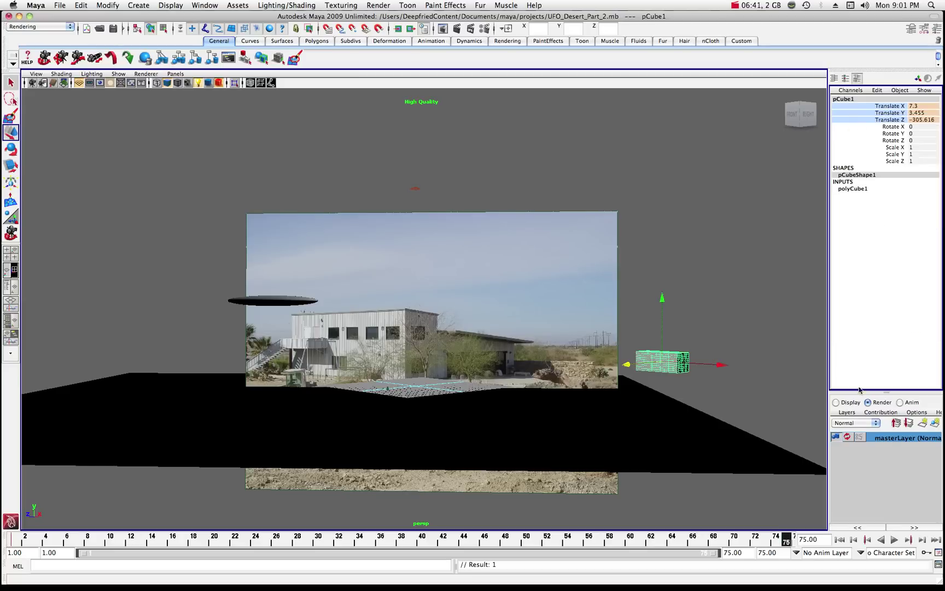
Preview the cube's animation in the perspective view, and again through the Master camera, stopping at frame 33
click(894, 539)
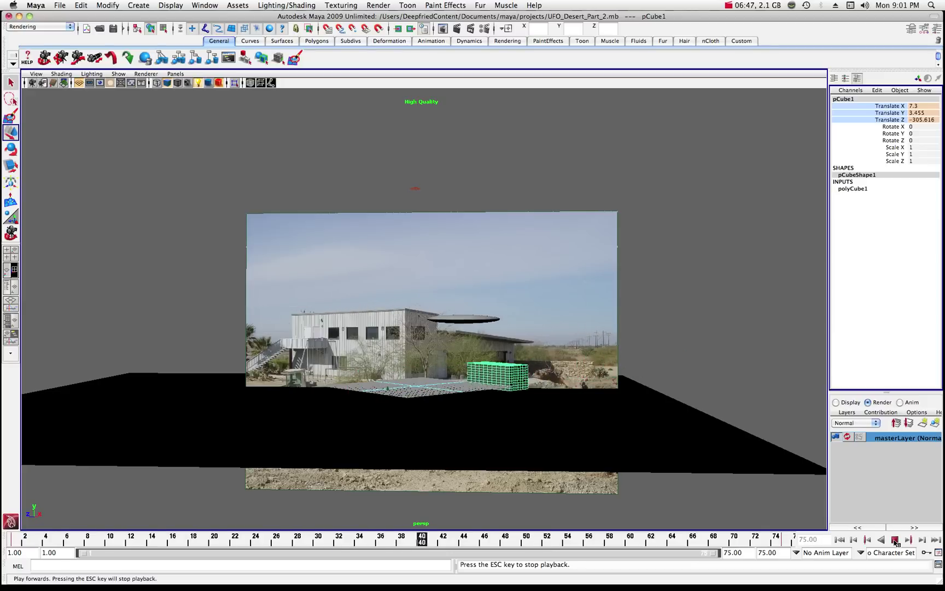
click(895, 539)
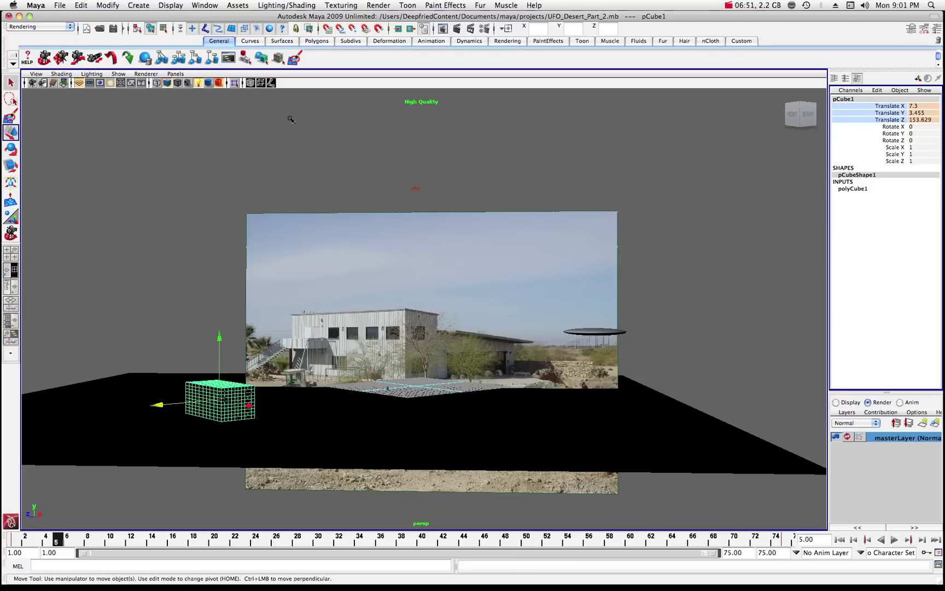
click(176, 74)
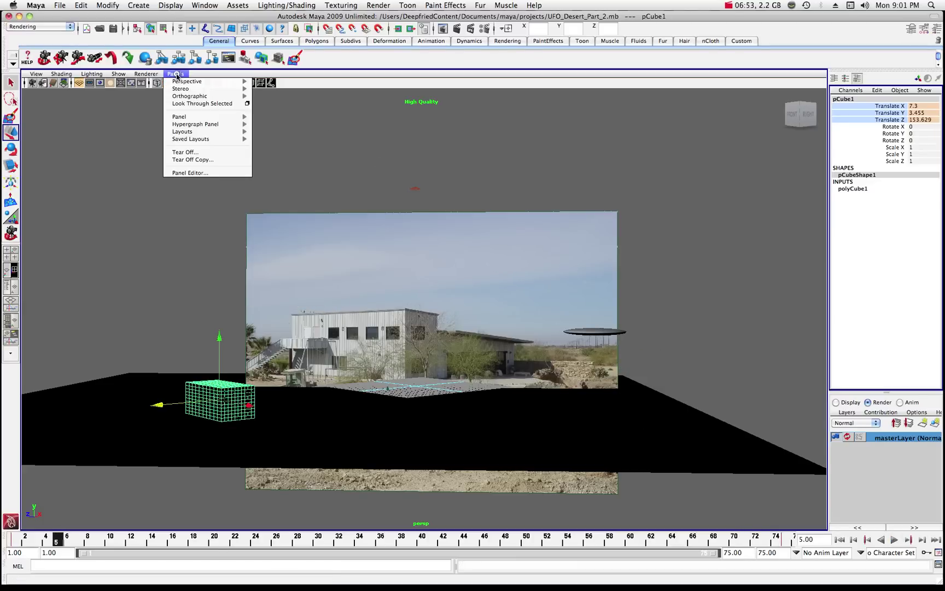
mouse_move(177, 81)
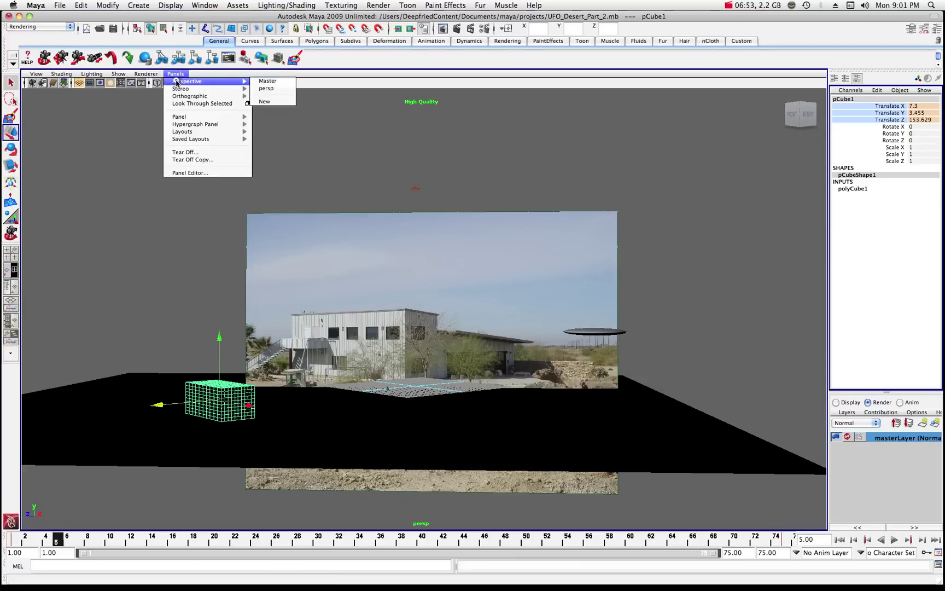
click(262, 82)
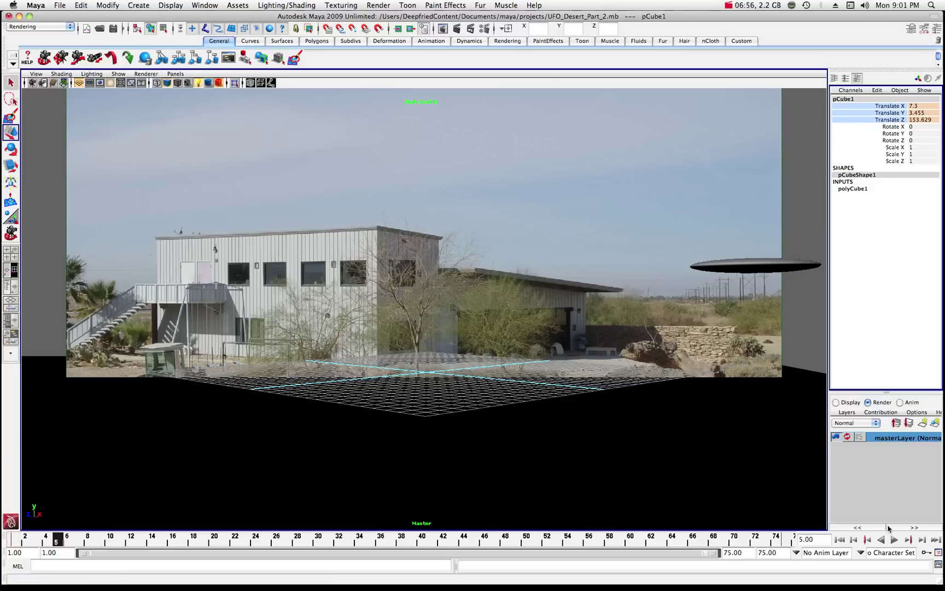
click(895, 540)
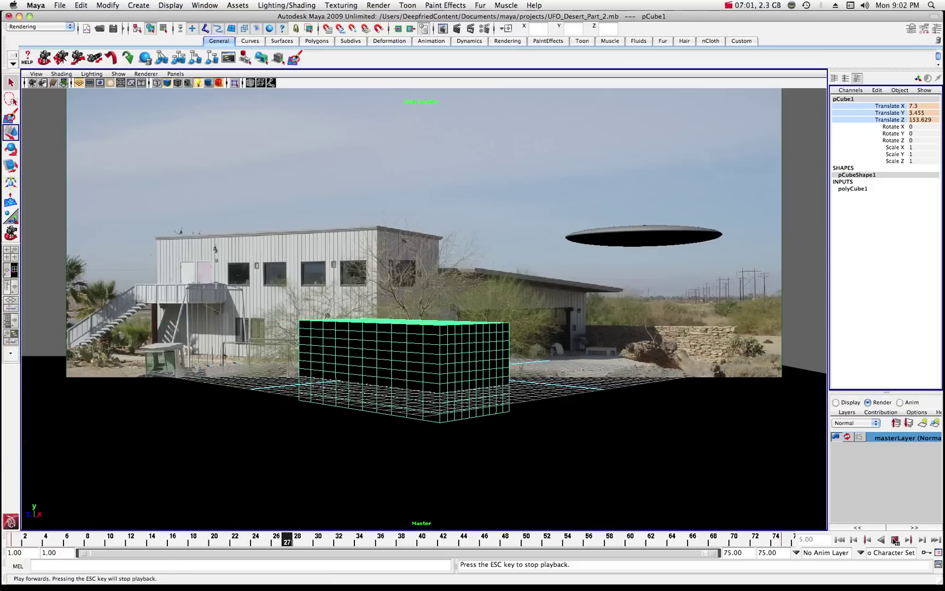
click(895, 540)
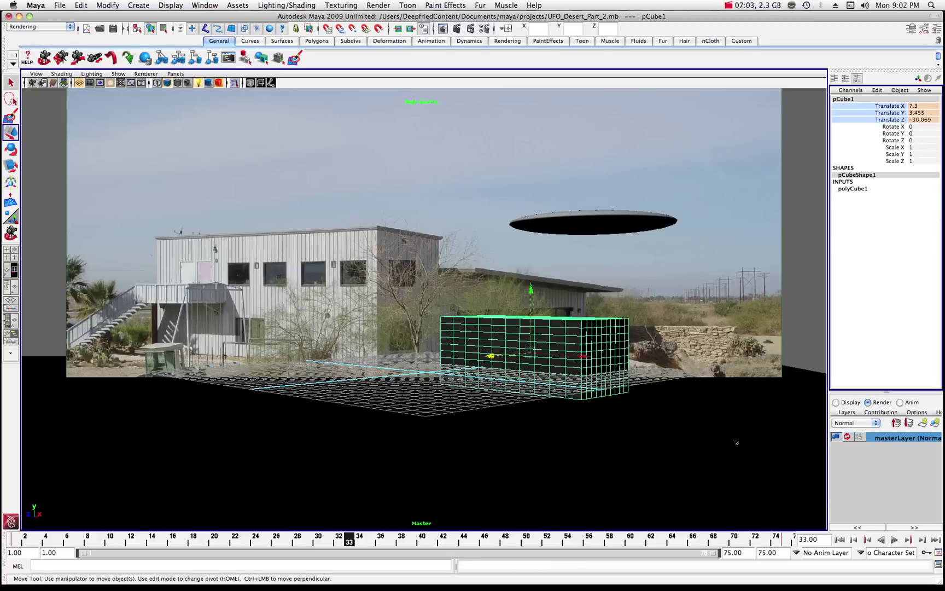
Render frame 33 through the Master camera with mental ray, and move the rendered image out of the viewport's way
click(443, 28)
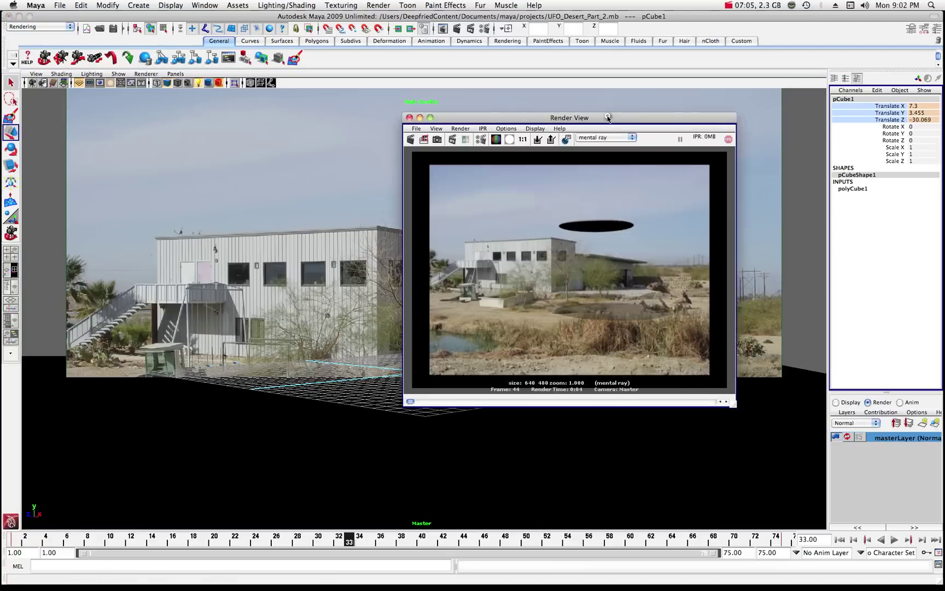
drag(606, 116, 432, 128)
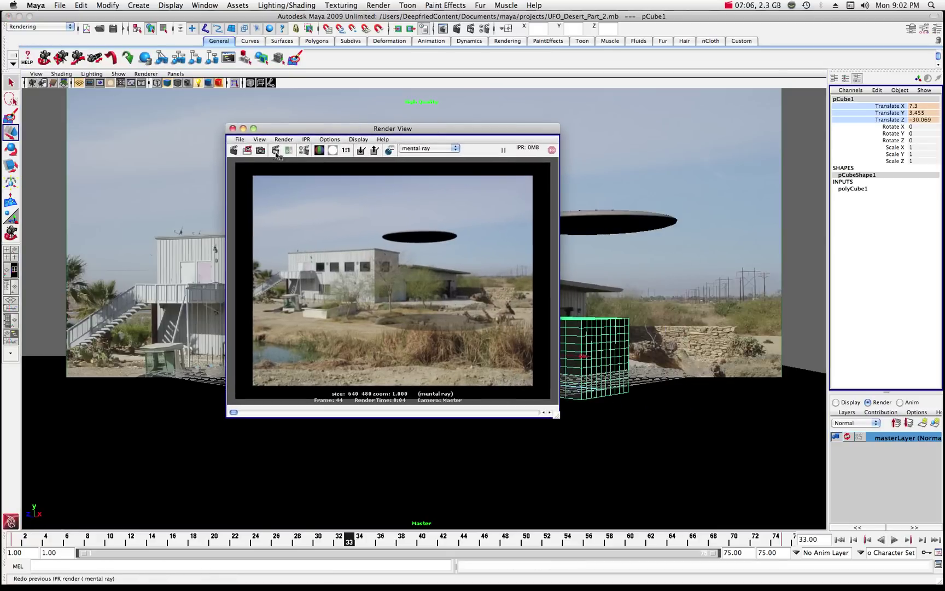
click(233, 150)
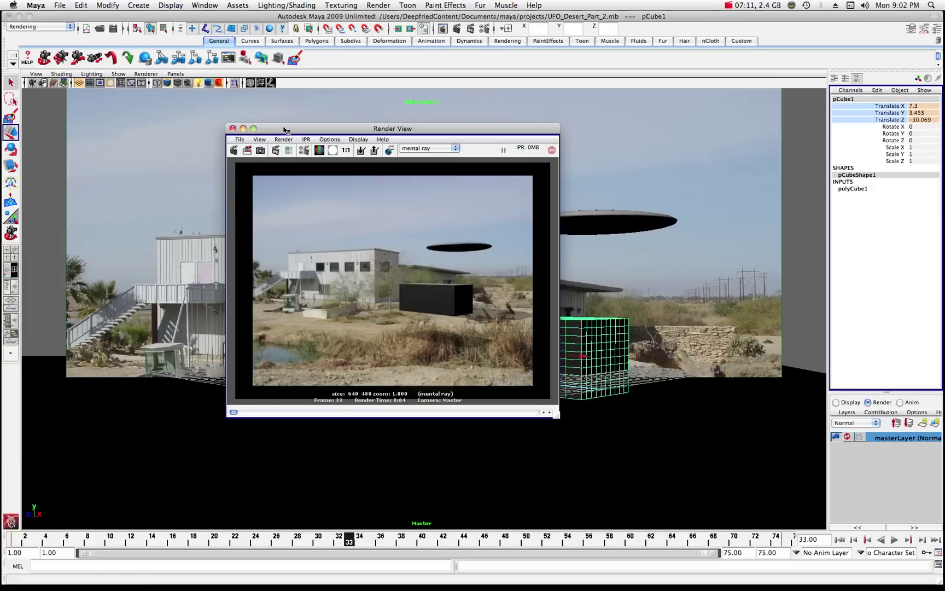
drag(285, 131, 184, 141)
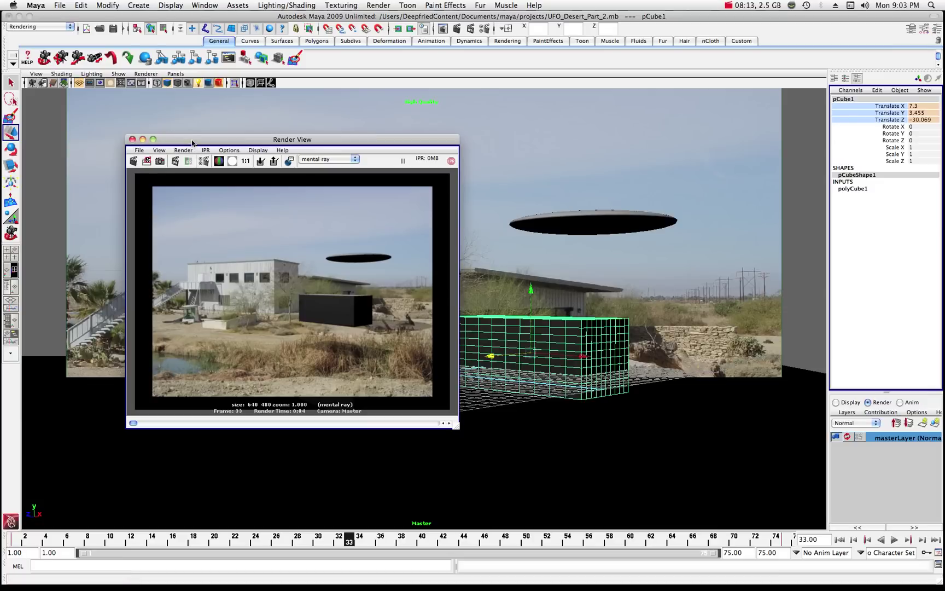
drag(191, 140, 136, 143)
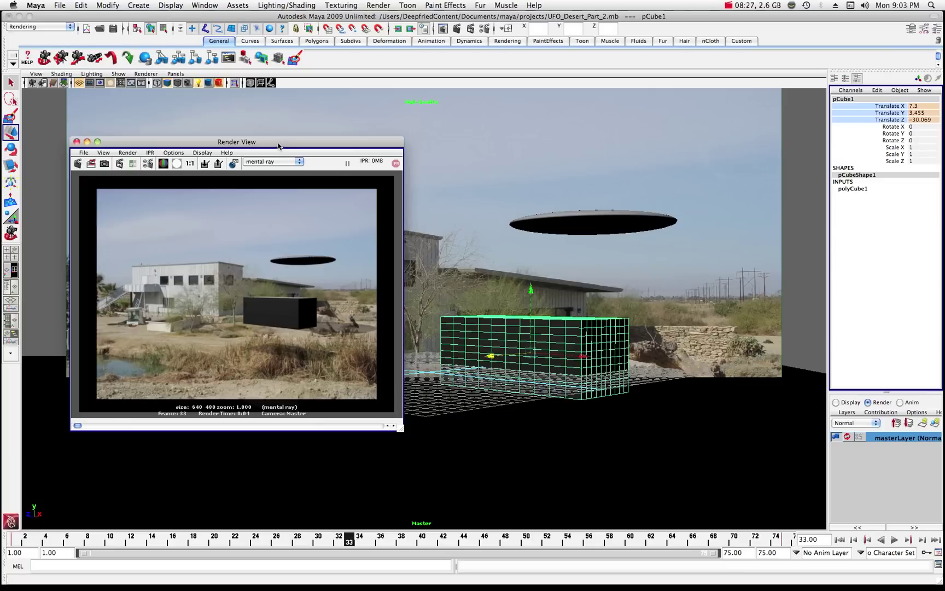
drag(278, 142, 820, 147)
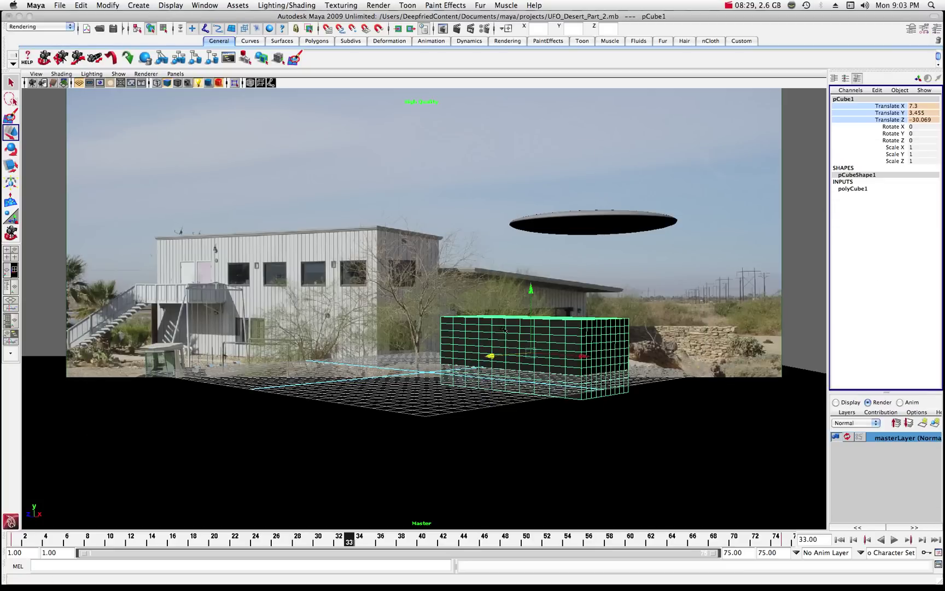